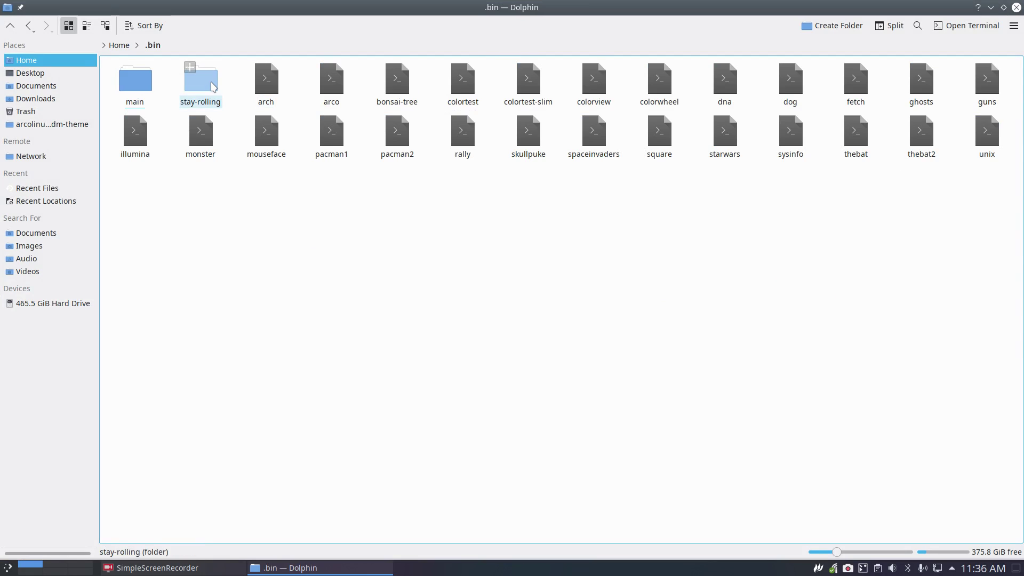
- Open the main scripts folder and examine the Samba, network discovery and Plasma user-shares install scripts
{"action": "left_click", "coordinate": [135, 81]}
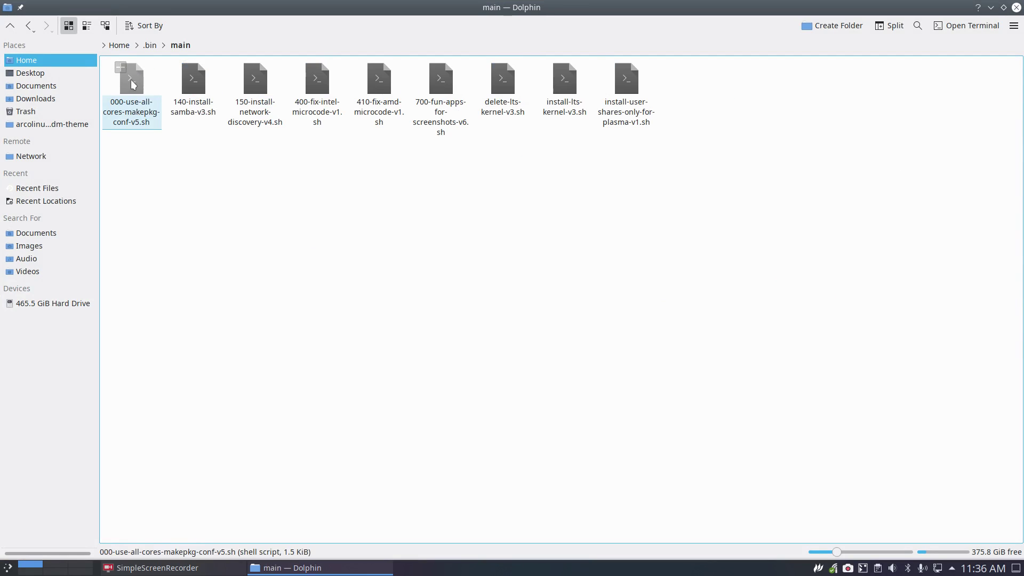
{"action": "left_click", "coordinate": [188, 94]}
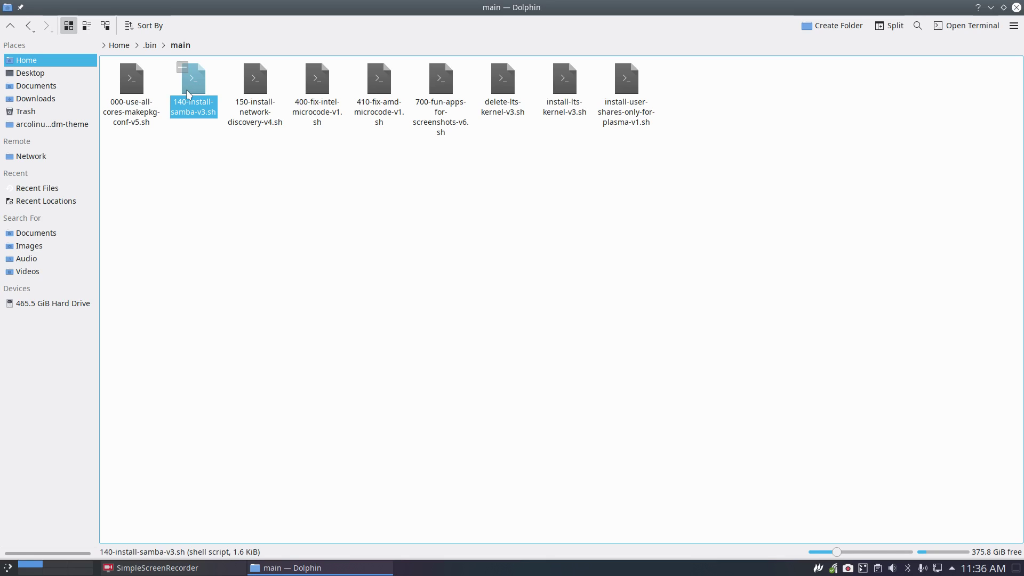
{"action": "left_click", "coordinate": [248, 79]}
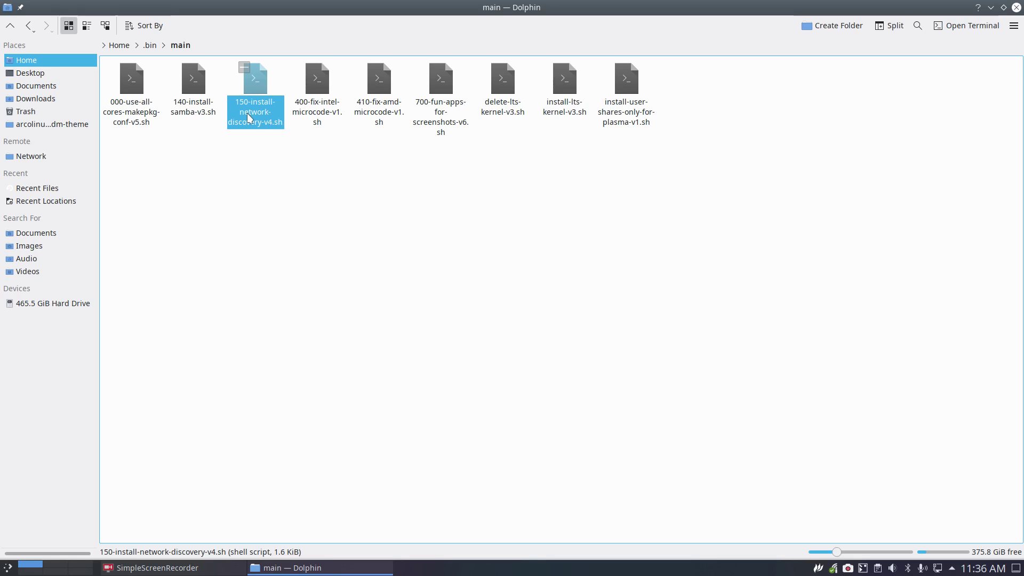
{"action": "left_click", "coordinate": [247, 158]}
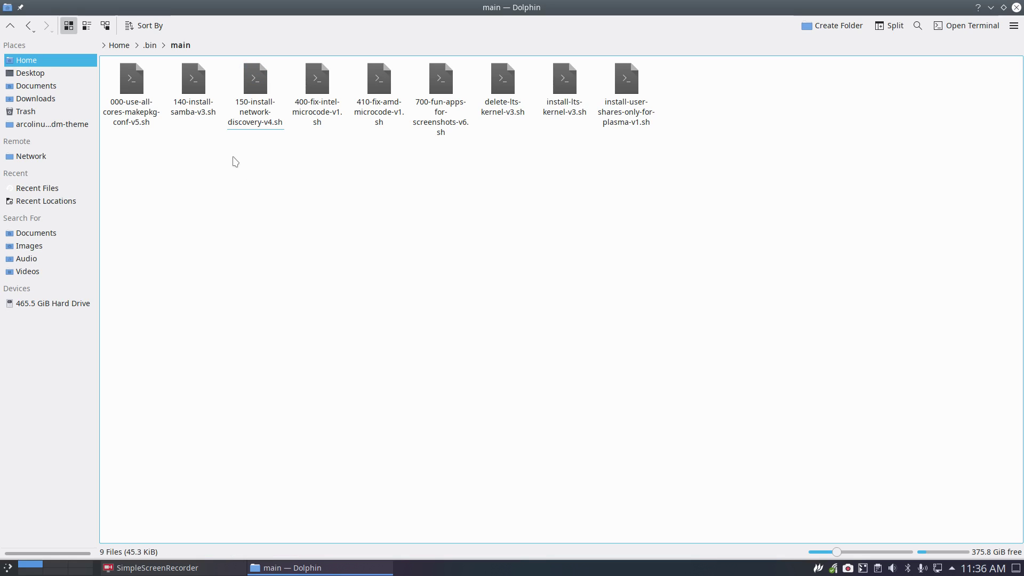
{"action": "left_click_drag", "start_coordinate": [189, 160], "coordinate": [258, 81]}
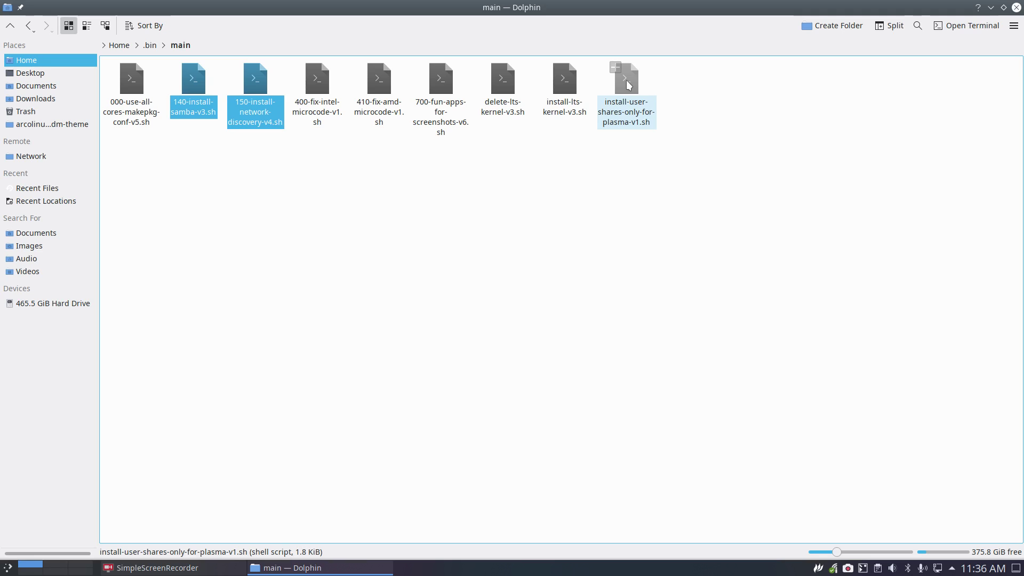
{"action": "left_click", "coordinate": [639, 123]}
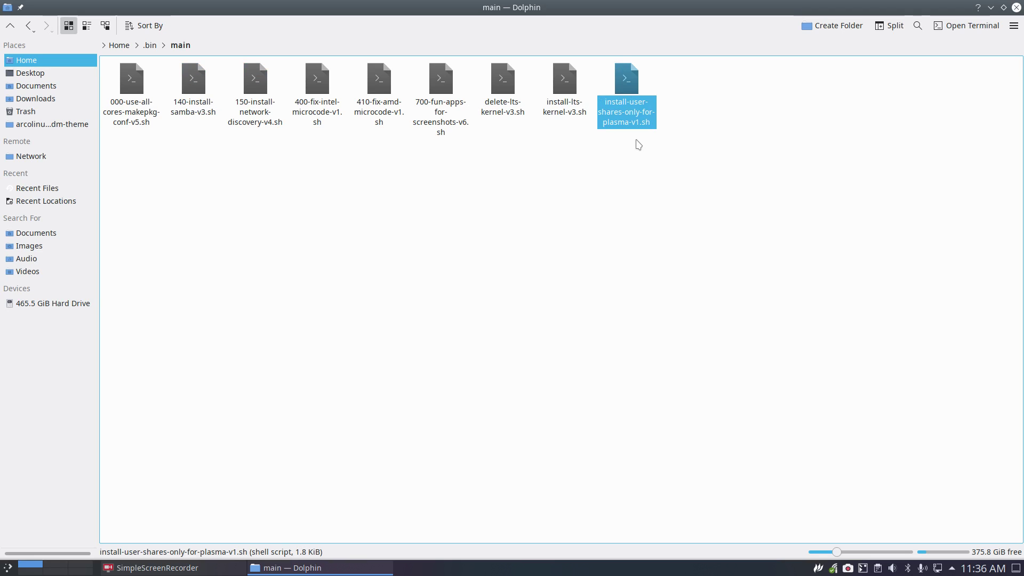
{"action": "key", "text": "F12"}
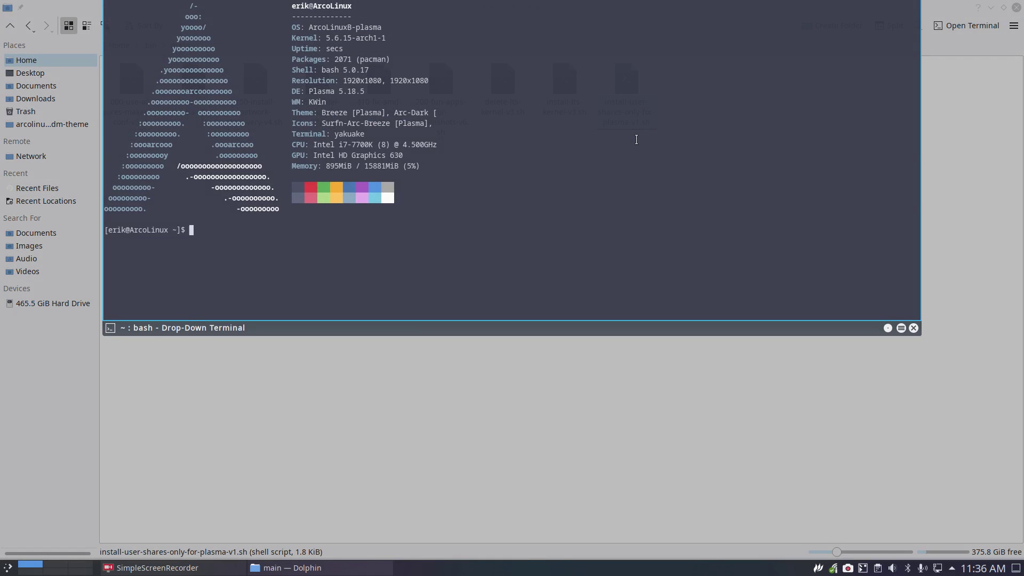
{"action": "key", "text": "F12"}
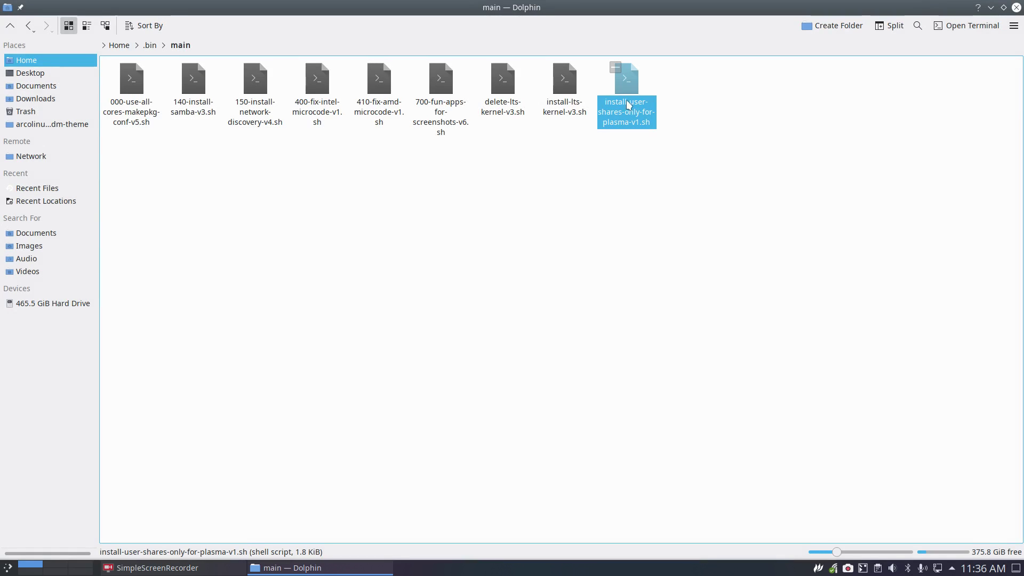
- Share the Public folder in Home with the local network under the name Public and allow guests
{"action": "left_click", "coordinate": [60, 60]}
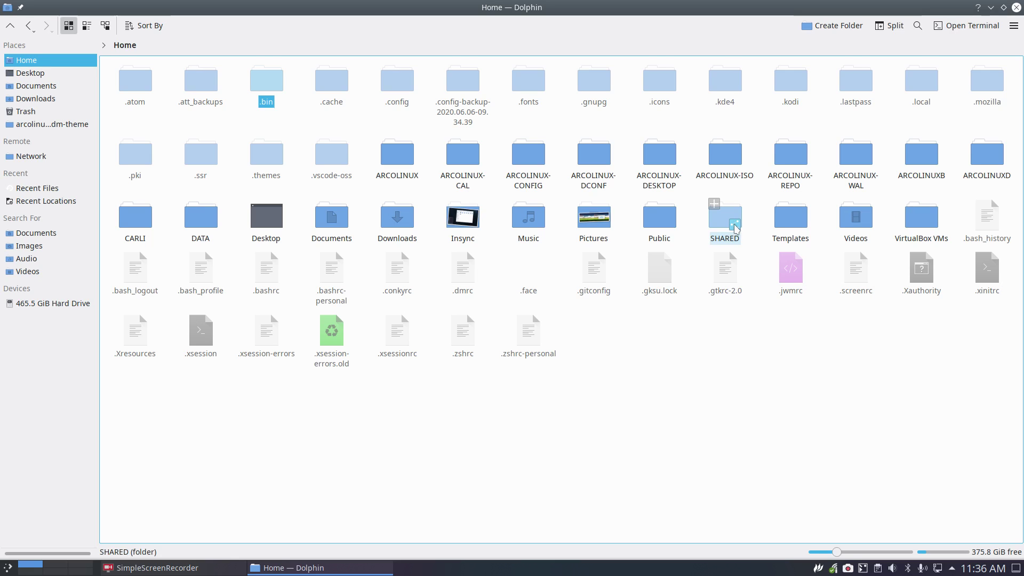
{"action": "right_click", "coordinate": [671, 221]}
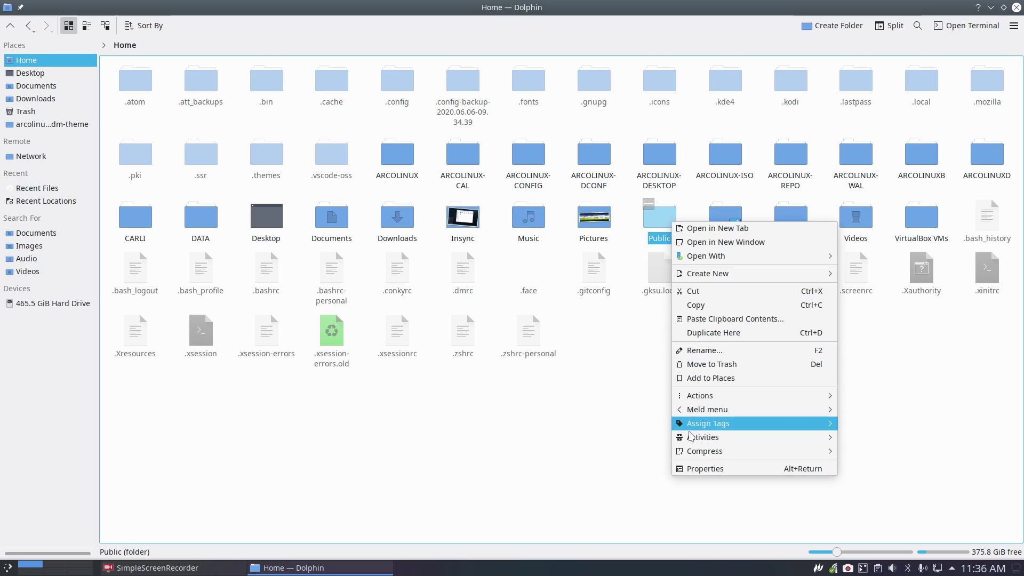
{"action": "left_click", "coordinate": [693, 469]}
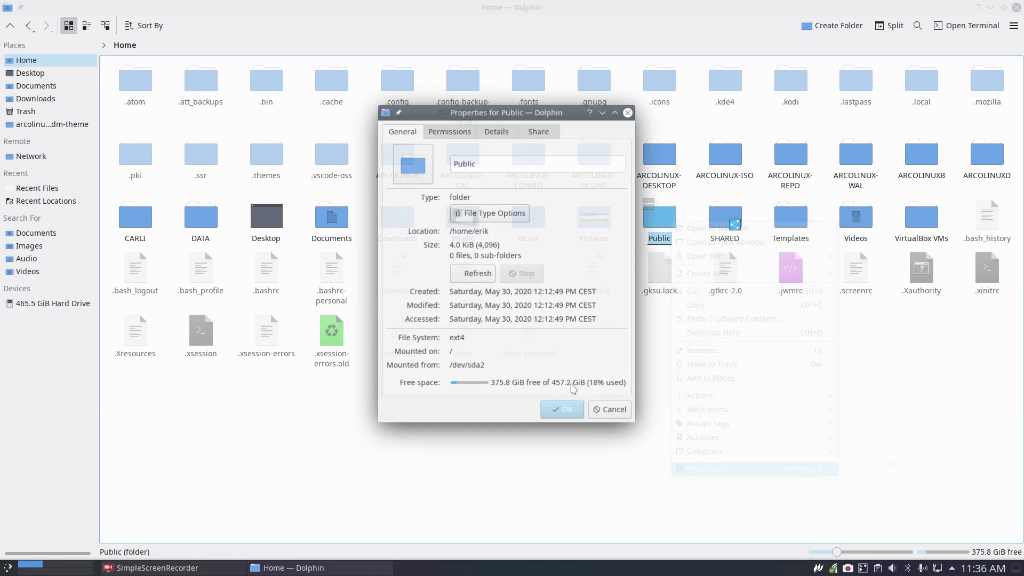
{"action": "left_click", "coordinate": [538, 132]}
{"action": "left_click", "coordinate": [447, 155]}
{"action": "left_click", "coordinate": [444, 195]}
- Grant the owner's user account Full Control of the Public share and apply the sharing settings
{"action": "left_click", "coordinate": [470, 212]}
{"action": "left_click", "coordinate": [425, 228]}
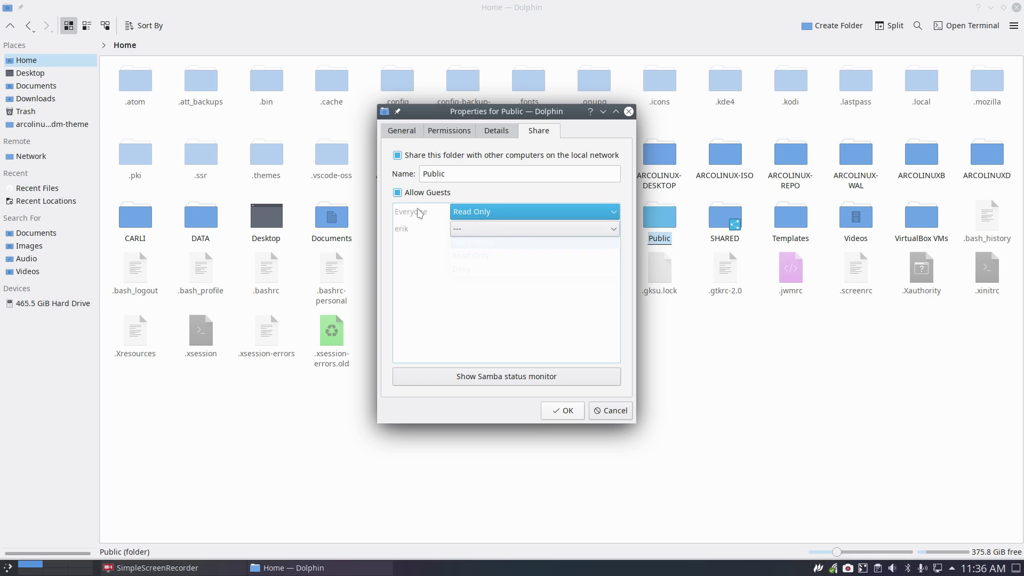
{"action": "left_click", "coordinate": [476, 229]}
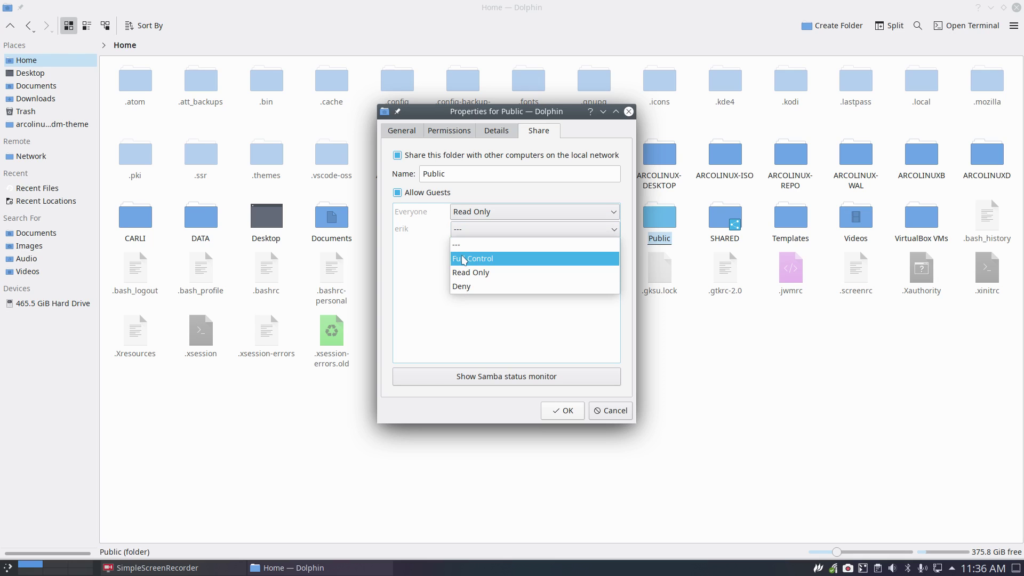
{"action": "left_click", "coordinate": [466, 261]}
{"action": "left_click", "coordinate": [562, 410]}
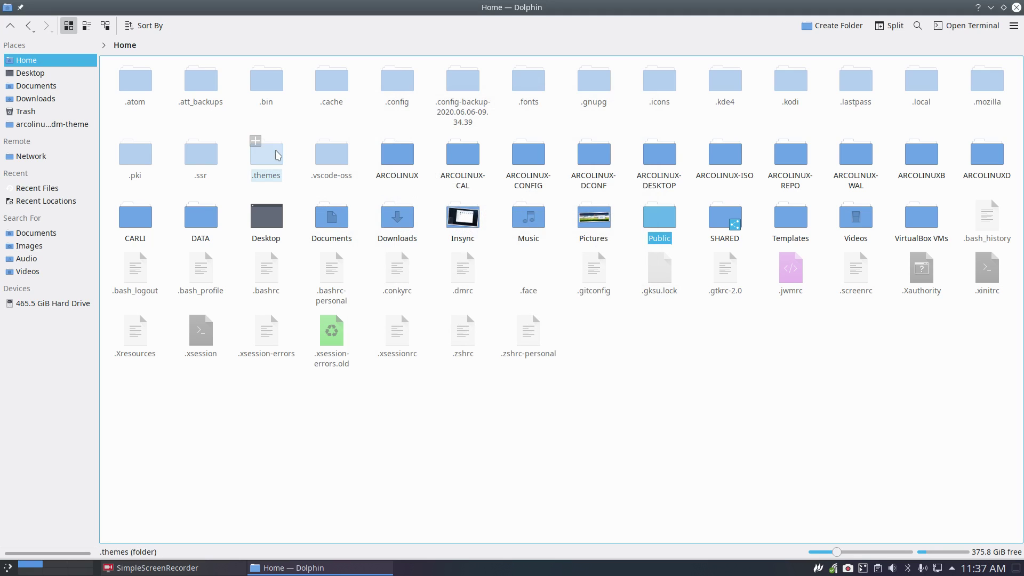
- Leave and reopen the Home folder to refresh its listing, and hide the hidden files
{"action": "double_click", "coordinate": [397, 155]}
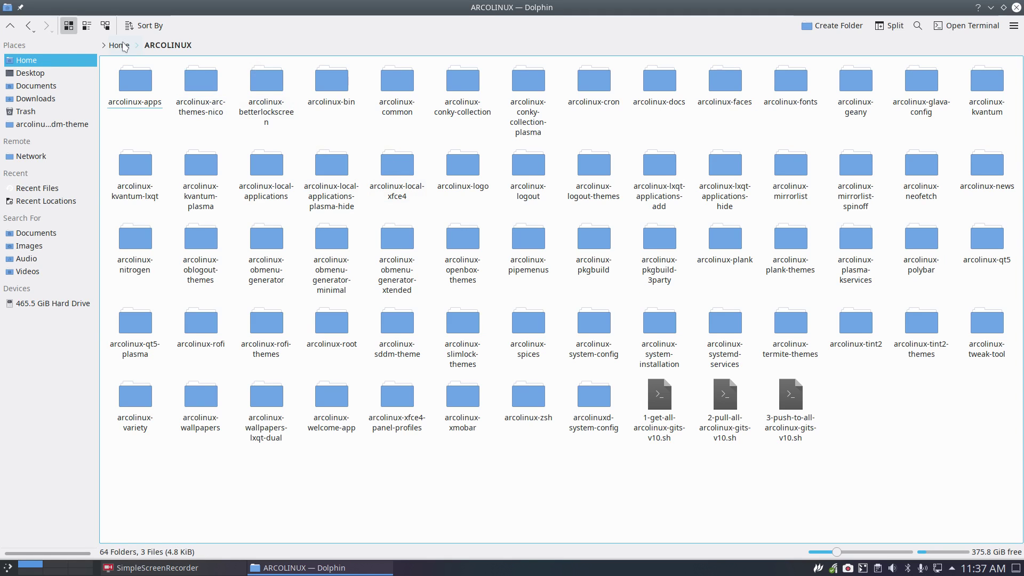
{"action": "left_click", "coordinate": [125, 45]}
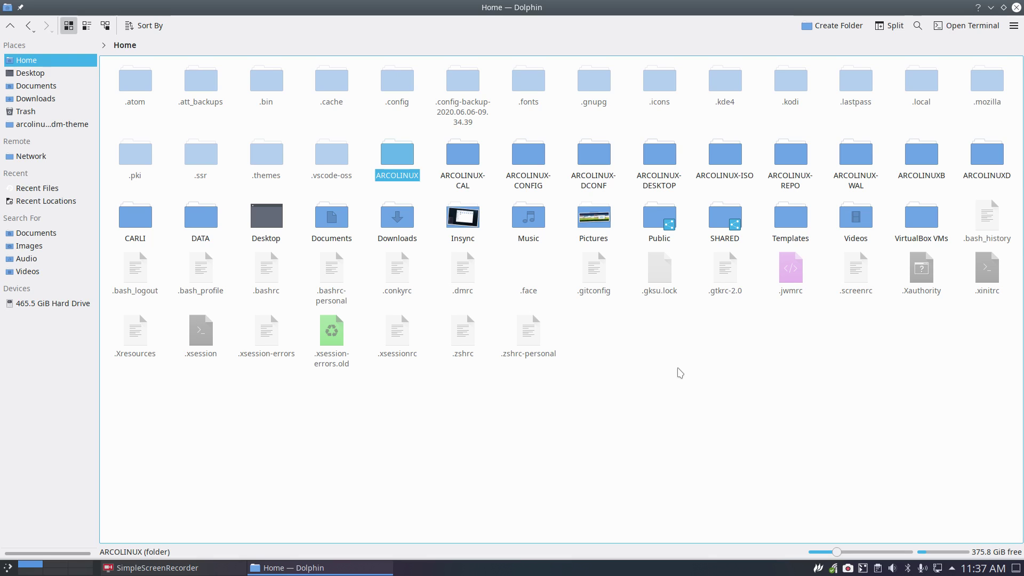
{"action": "key", "text": "ctrl+h"}
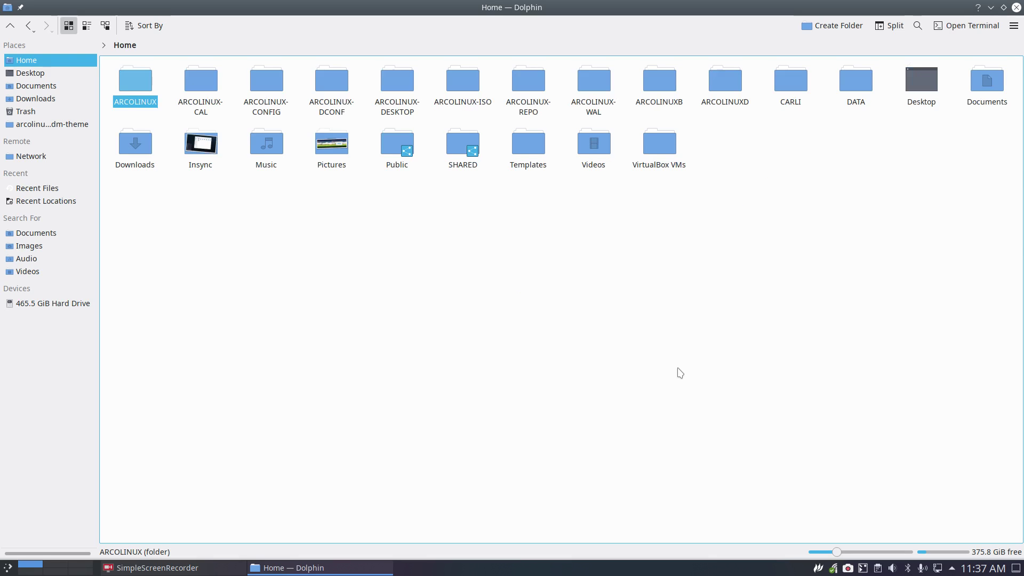
- Restore the maximized window to a smaller size and browse Shared Folders (SMB) on the network
{"action": "left_click_drag", "start_coordinate": [493, 8], "coordinate": [582, 48]}
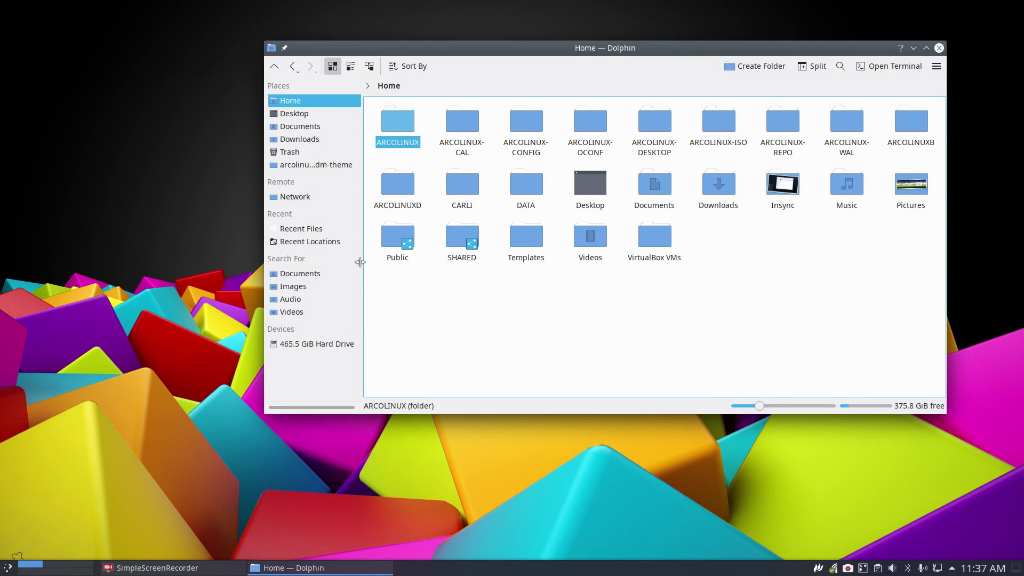
{"action": "left_click", "coordinate": [296, 197]}
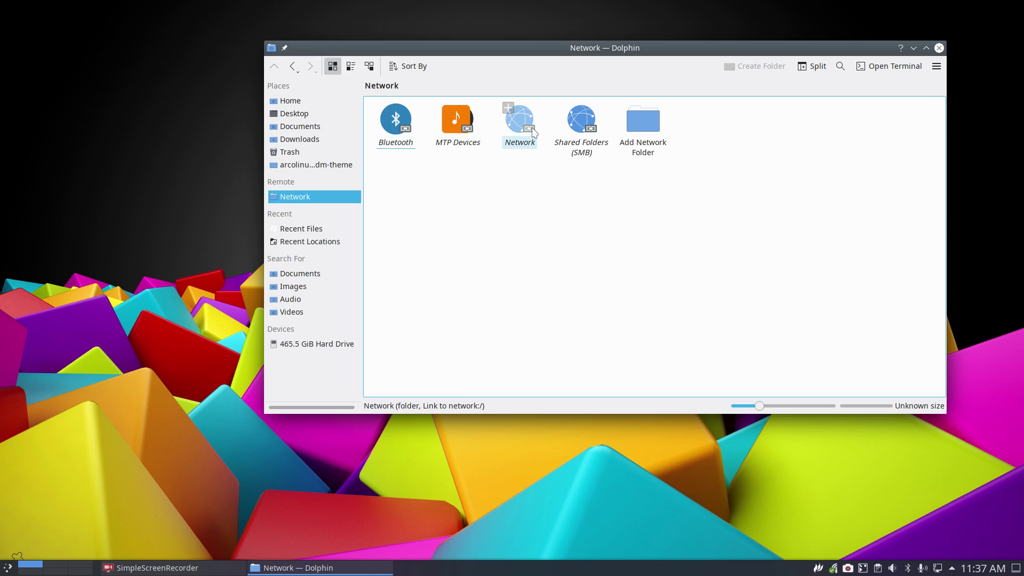
{"action": "left_click", "coordinate": [590, 118]}
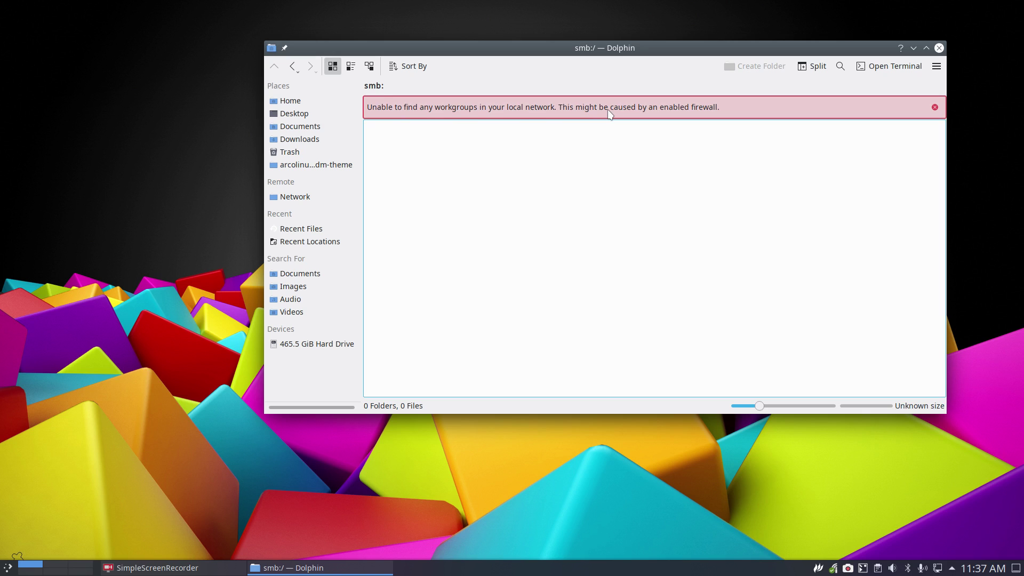
- Tile the Dolphin window to the right half of the screen and open a separate File Manager window beside it
{"action": "left_click_drag", "start_coordinate": [693, 48], "coordinate": [1008, 190]}
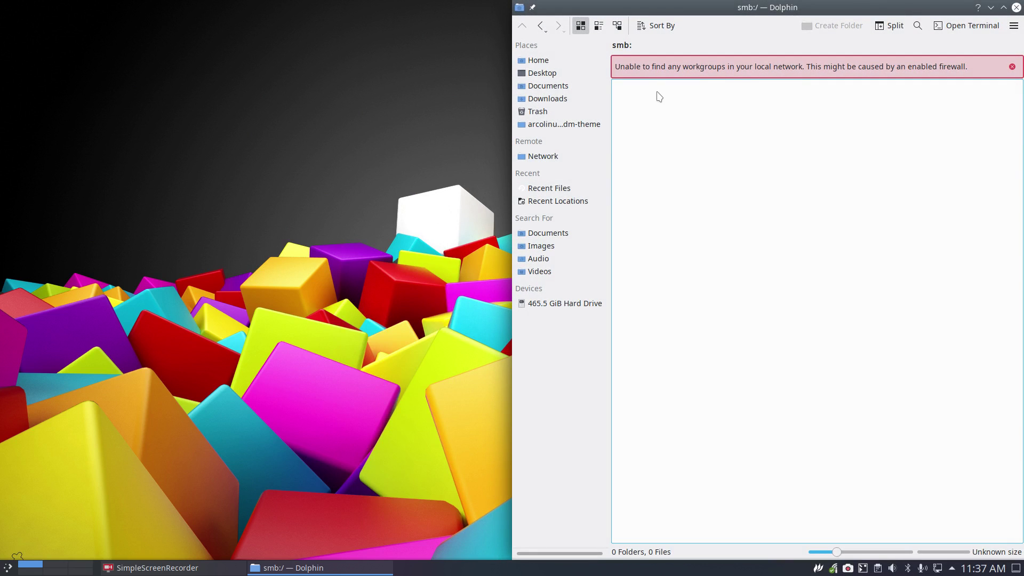
{"action": "left_click", "coordinate": [187, 231]}
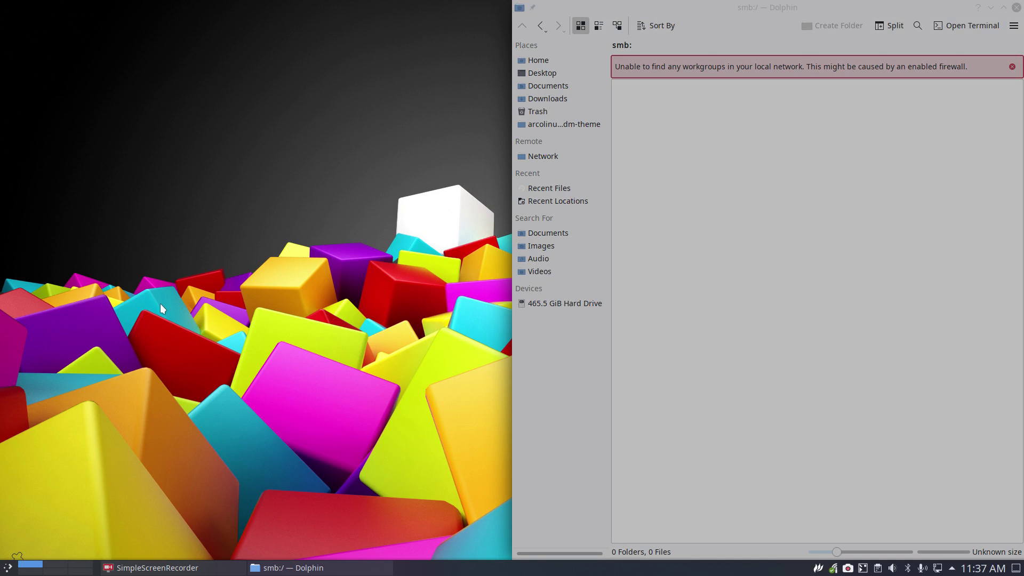
{"action": "key", "text": "super+shift+Return"}
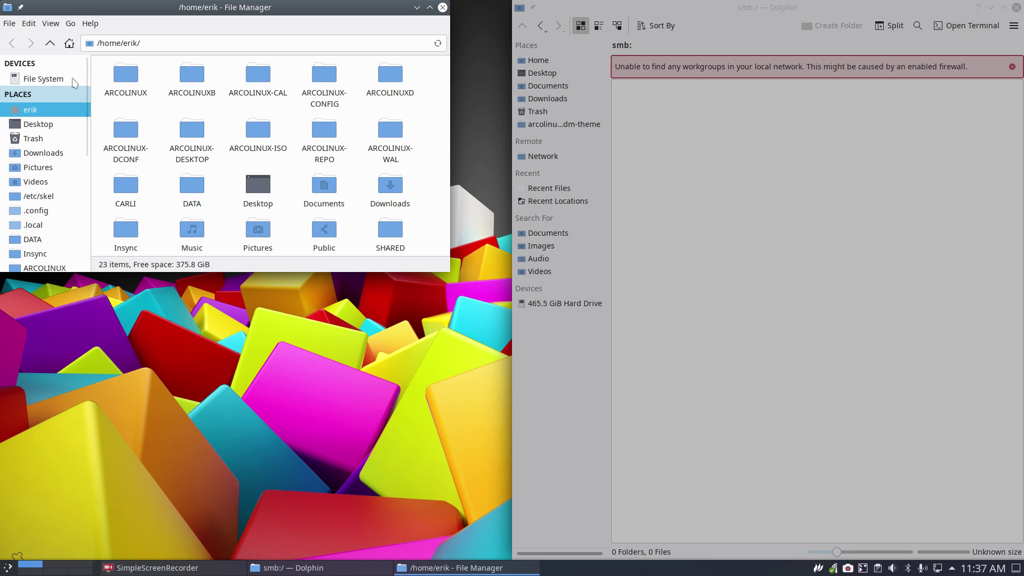
{"action": "left_click_drag", "start_coordinate": [176, 8], "coordinate": [205, 116]}
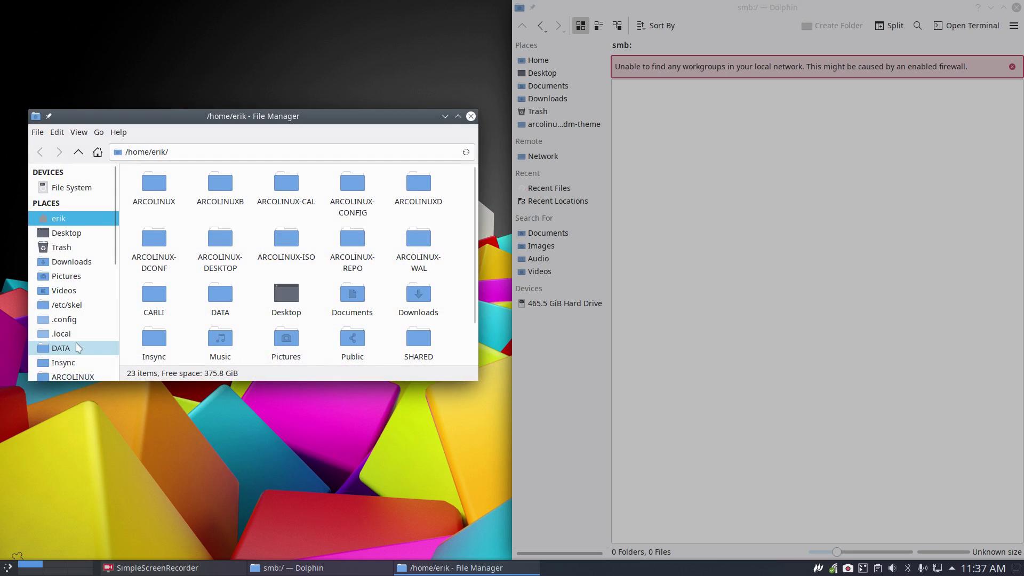
- Compare the Network location in Dolphin with the machines listed under Browse Network in the other file manager
{"action": "scroll", "coordinate": [80, 336], "scroll_direction": "down", "scroll_amount": 3}
{"action": "left_click", "coordinate": [789, 106]}
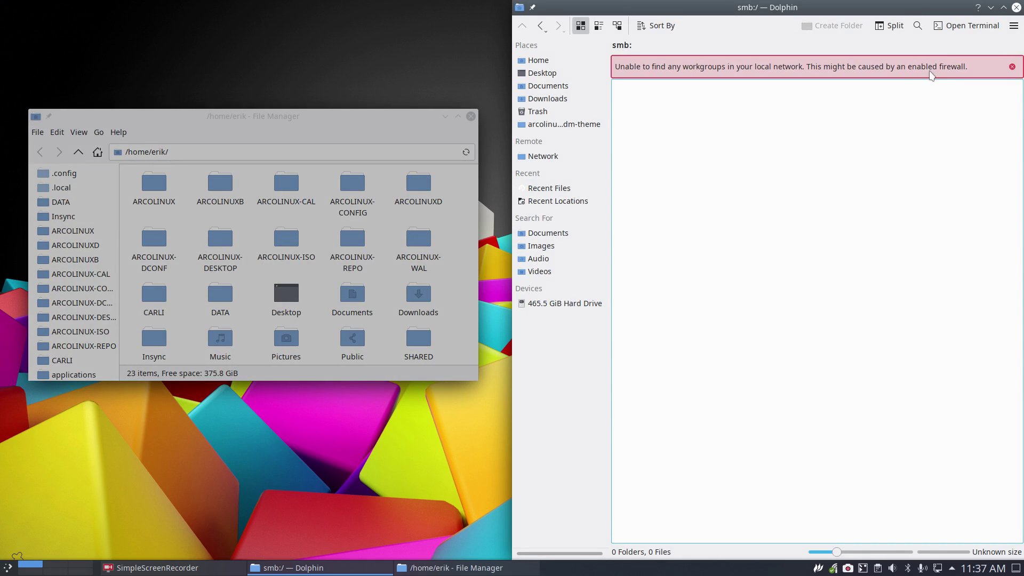
{"action": "left_click", "coordinate": [268, 125]}
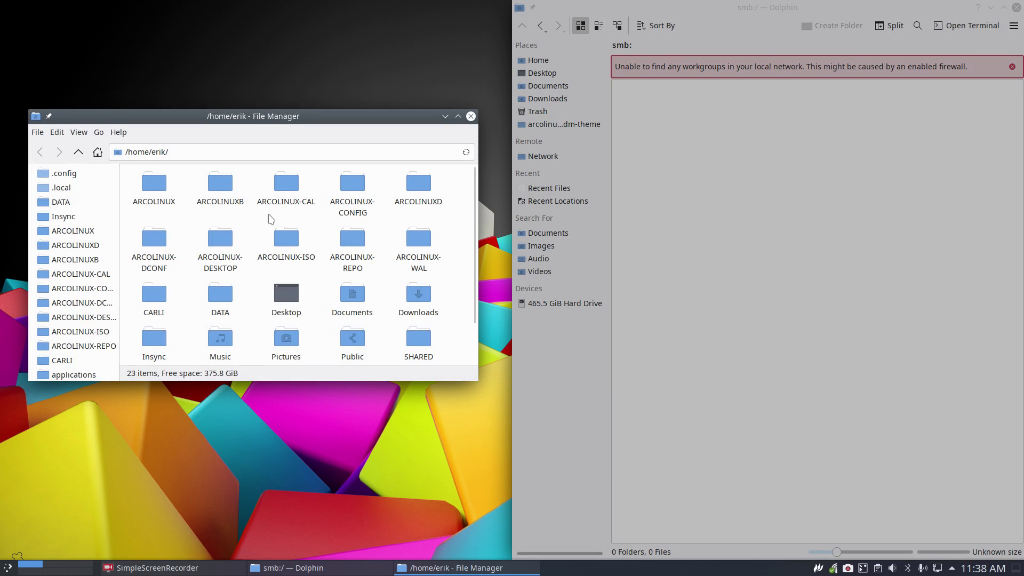
{"action": "scroll", "coordinate": [263, 240], "scroll_direction": "down", "scroll_amount": 1}
{"action": "scroll", "coordinate": [75, 299], "scroll_direction": "down", "scroll_amount": 3}
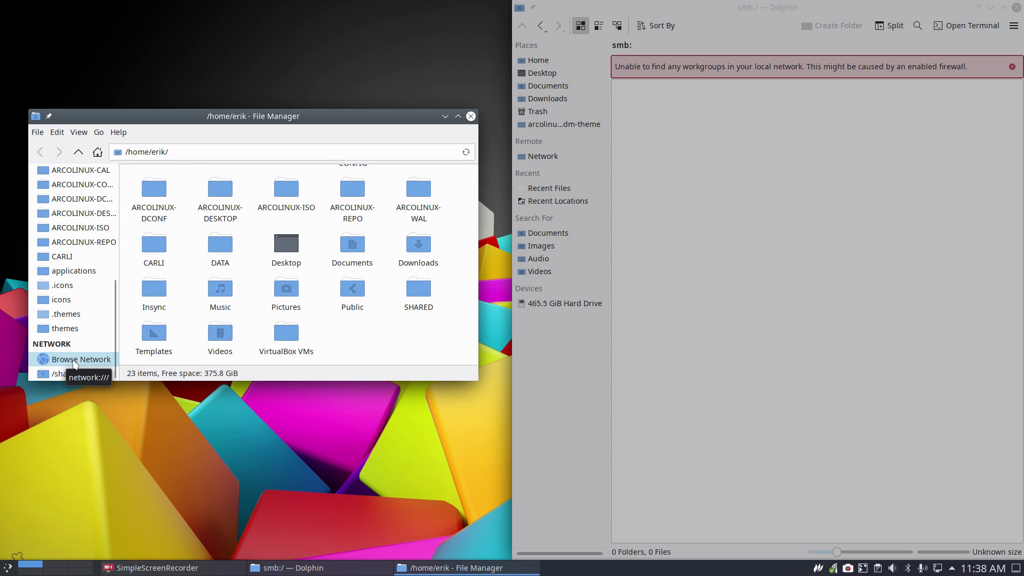
{"action": "left_click", "coordinate": [544, 156]}
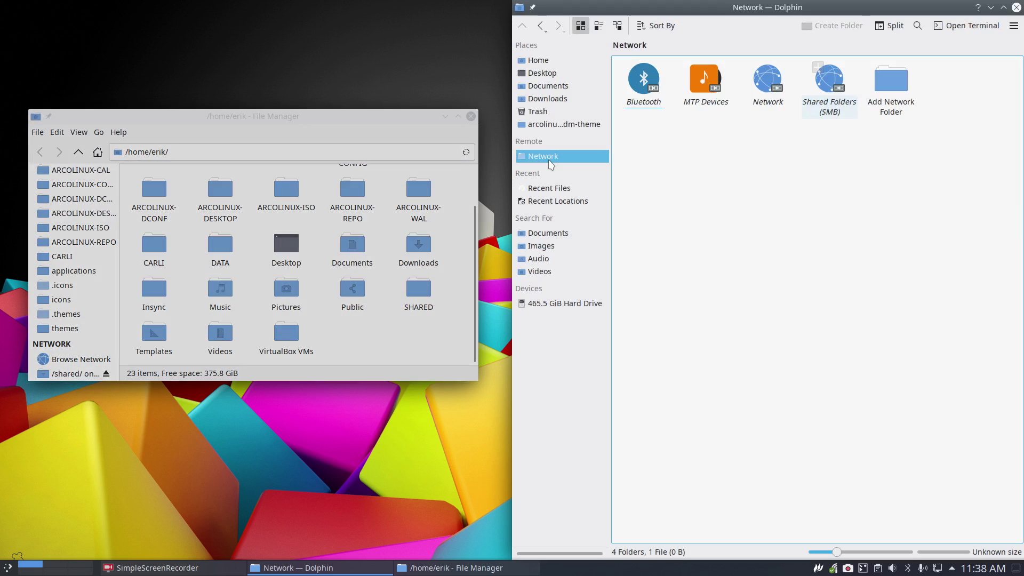
{"action": "left_click", "coordinate": [56, 361]}
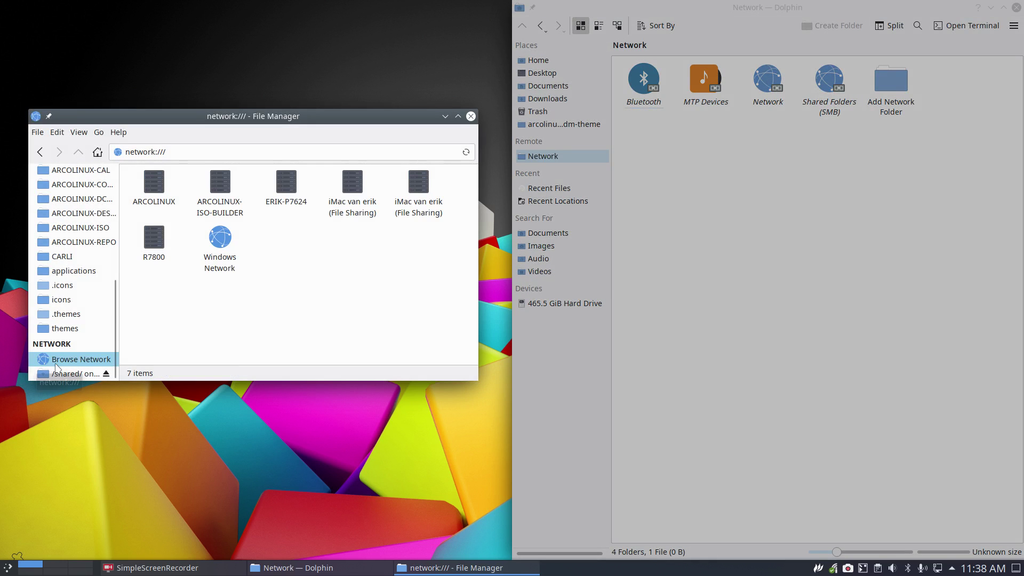
{"action": "left_click_drag", "start_coordinate": [153, 312], "coordinate": [454, 186]}
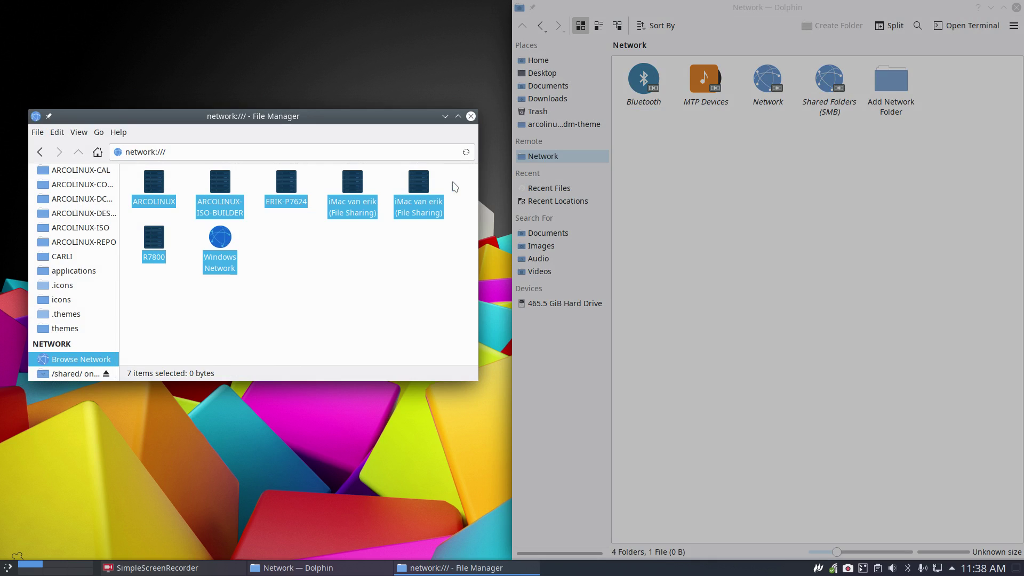
{"action": "left_click", "coordinate": [379, 264]}
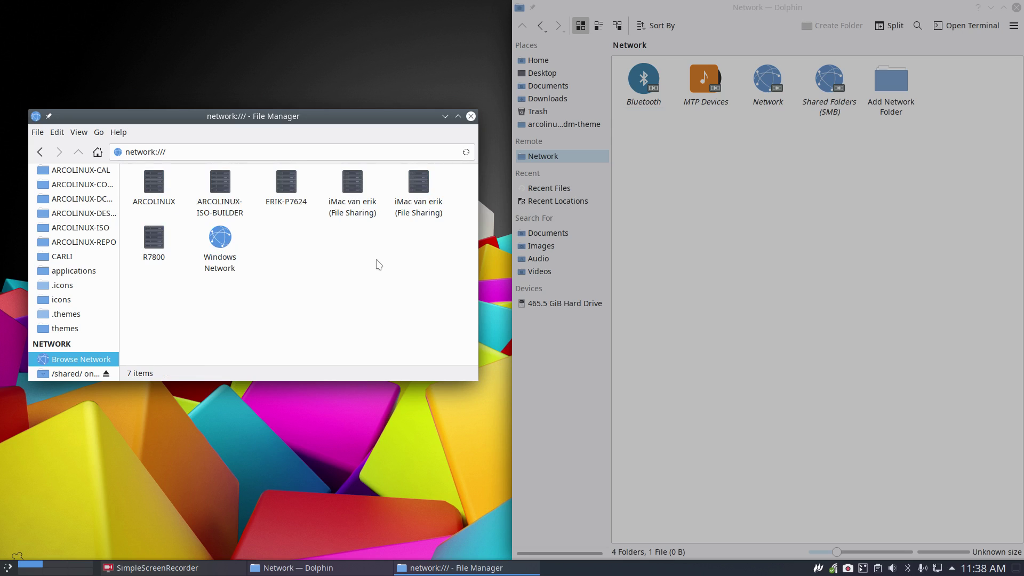
- Inspect the shared folders on ARCOLINUX, ARCOLINUX-ISO-BUILDER and the P7624 machine, and open the latter's Videos share
{"action": "double_click", "coordinate": [157, 183]}
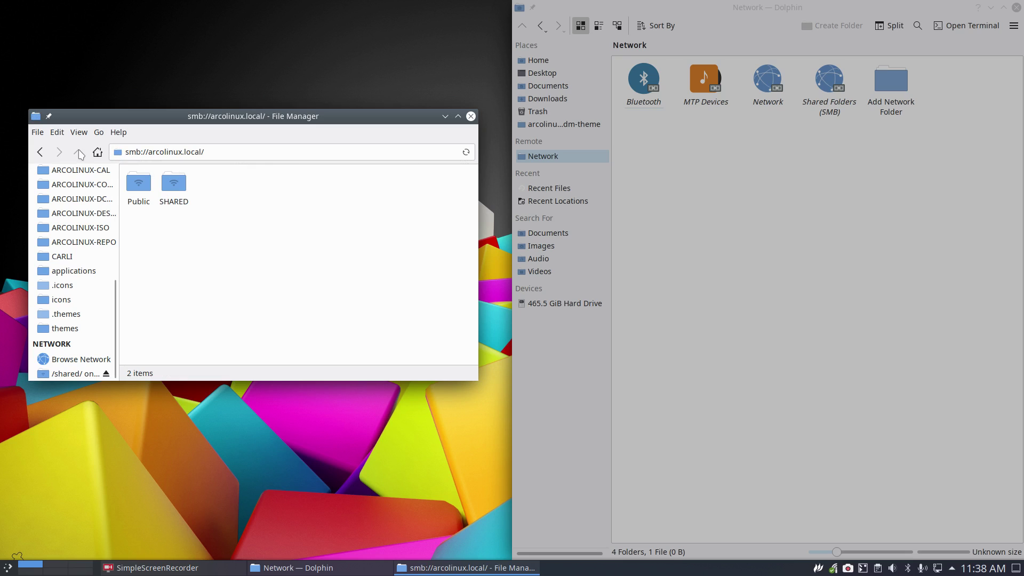
{"action": "left_click", "coordinate": [40, 155]}
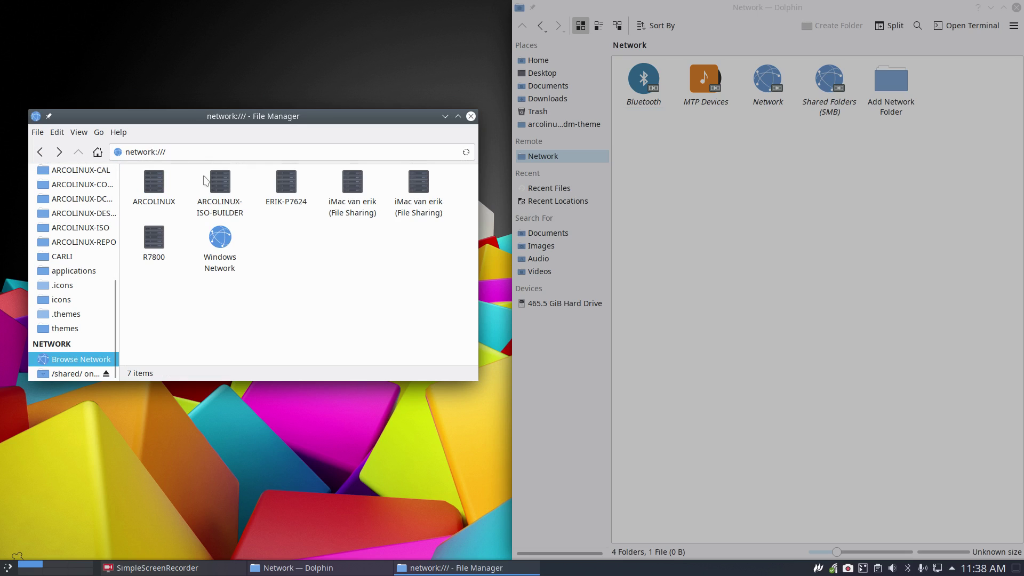
{"action": "double_click", "coordinate": [220, 183]}
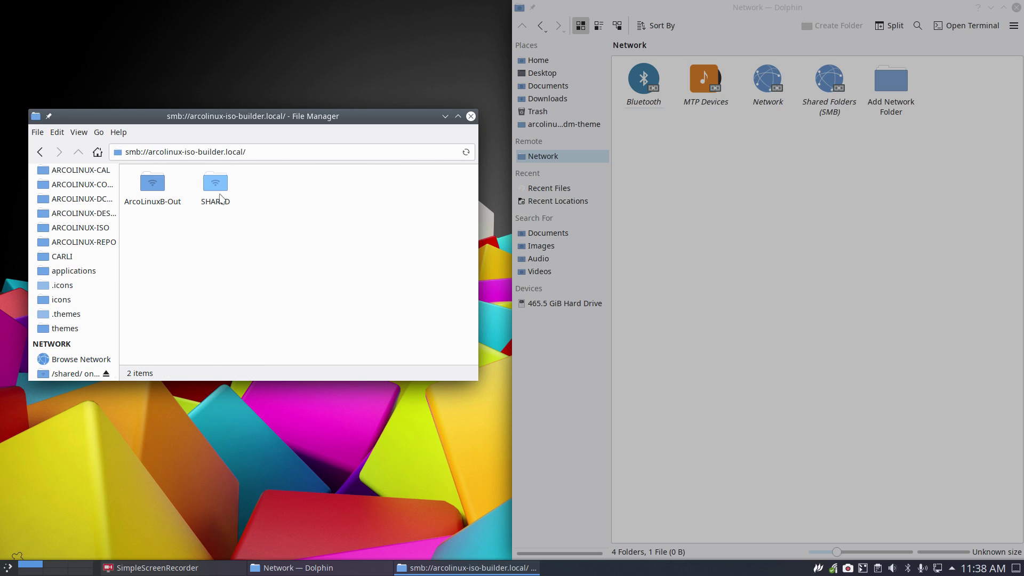
{"action": "left_click", "coordinate": [40, 152]}
{"action": "double_click", "coordinate": [297, 190]}
{"action": "double_click", "coordinate": [137, 184]}
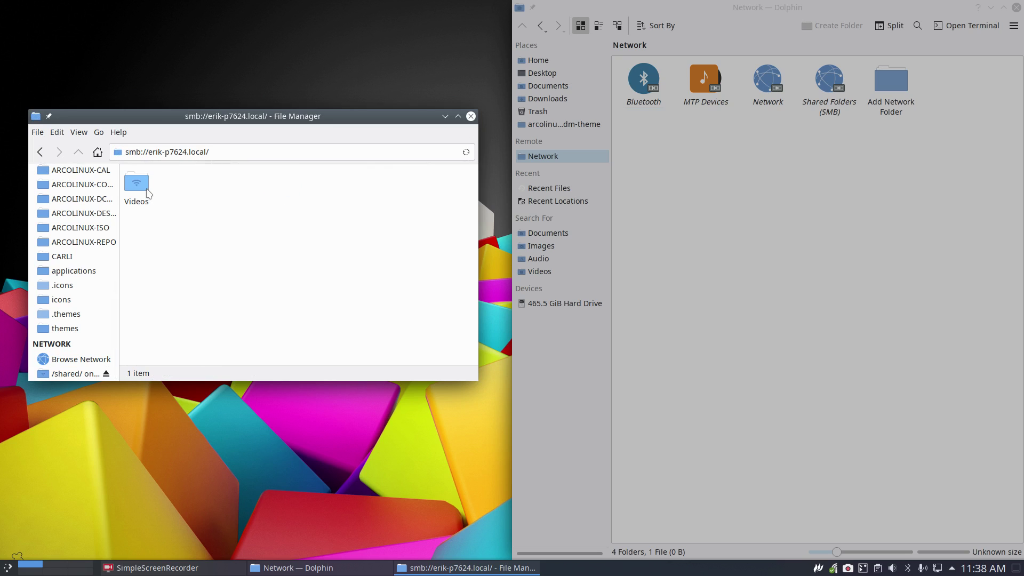
- Log in to the P7624 machine's Videos share as a registered user with the account password, and create a folder named sdfttrf there
{"action": "left_click", "coordinate": [220, 206]}
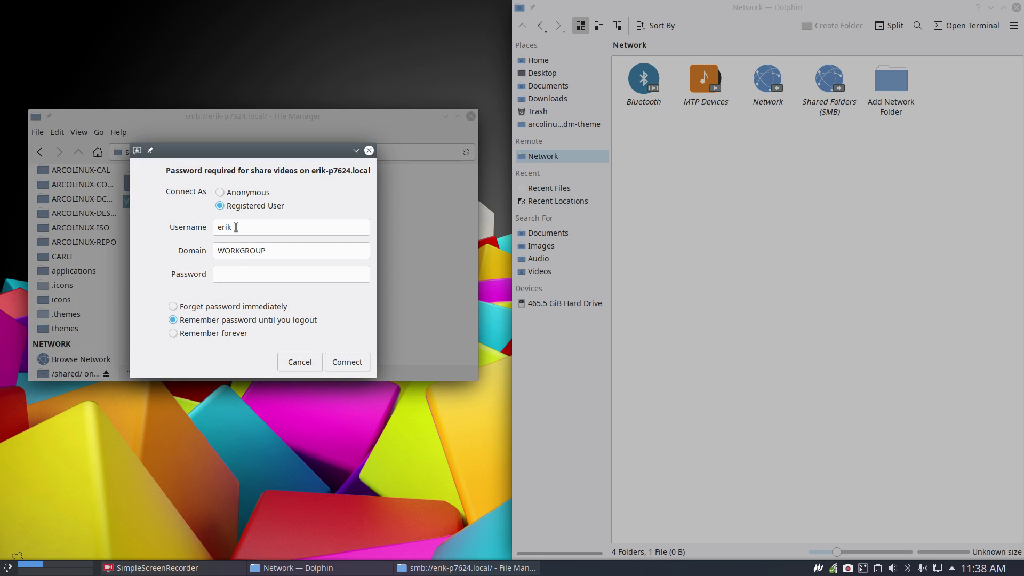
{"action": "key", "text": "Return"}
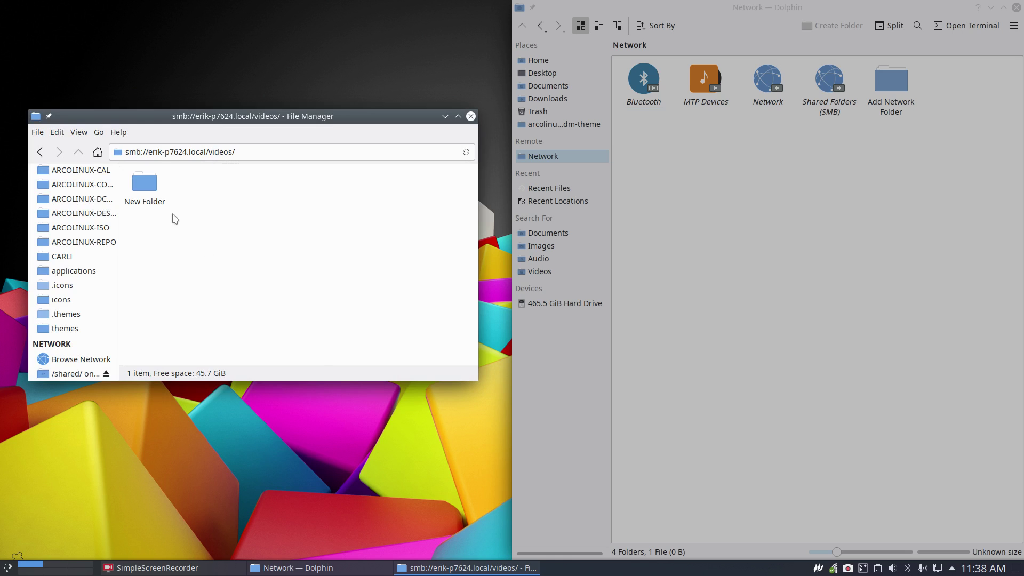
{"action": "right_click", "coordinate": [220, 173]}
{"action": "left_click", "coordinate": [237, 181]}
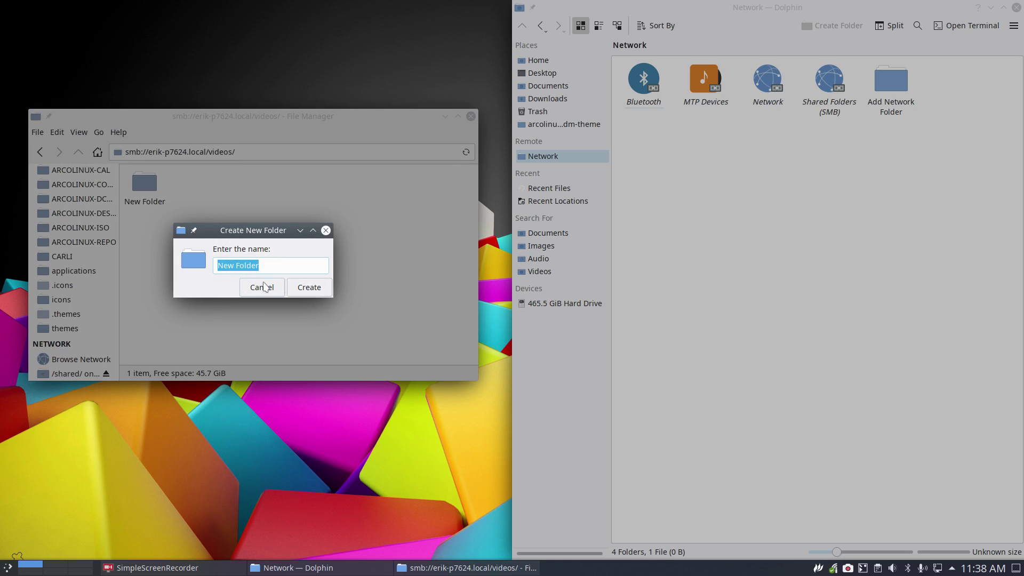
{"action": "type", "text": "sdfttrf"}
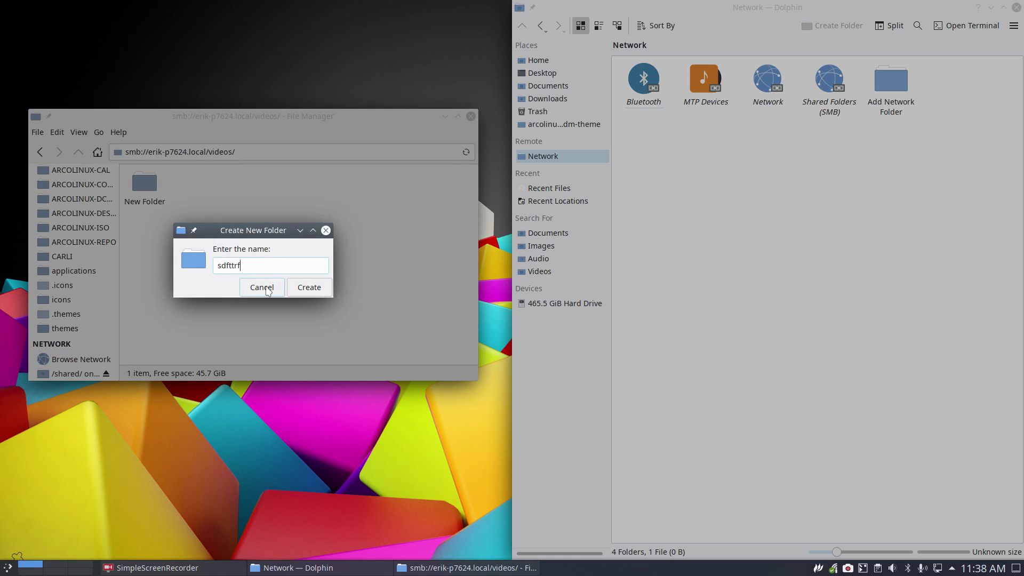
{"action": "left_click", "coordinate": [305, 288]}
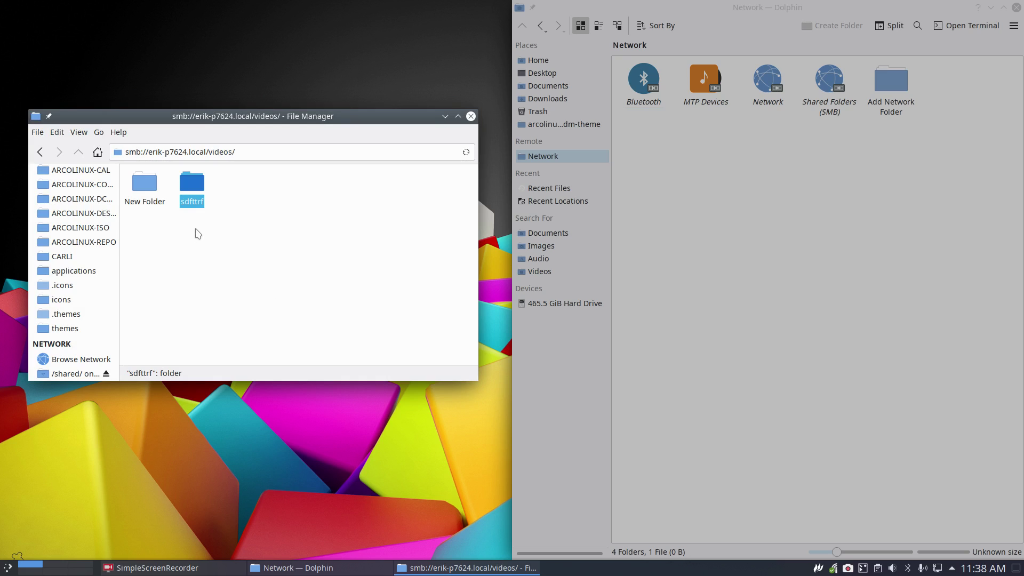
- Go back to the network overview in File Manager and open Shared Folders (SMB) from Dolphin's Network location
{"action": "left_click", "coordinate": [43, 156]}
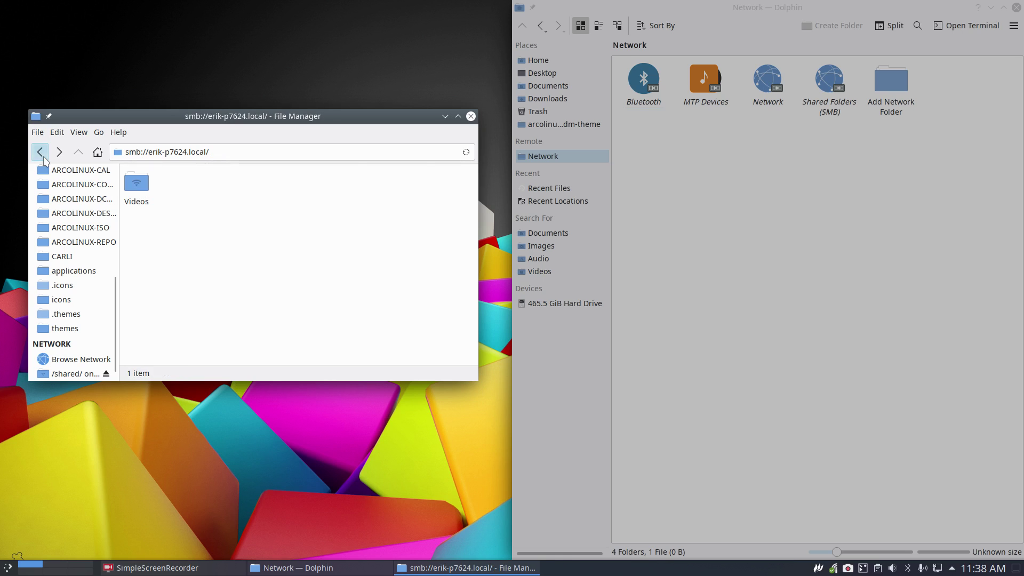
{"action": "left_click", "coordinate": [42, 154]}
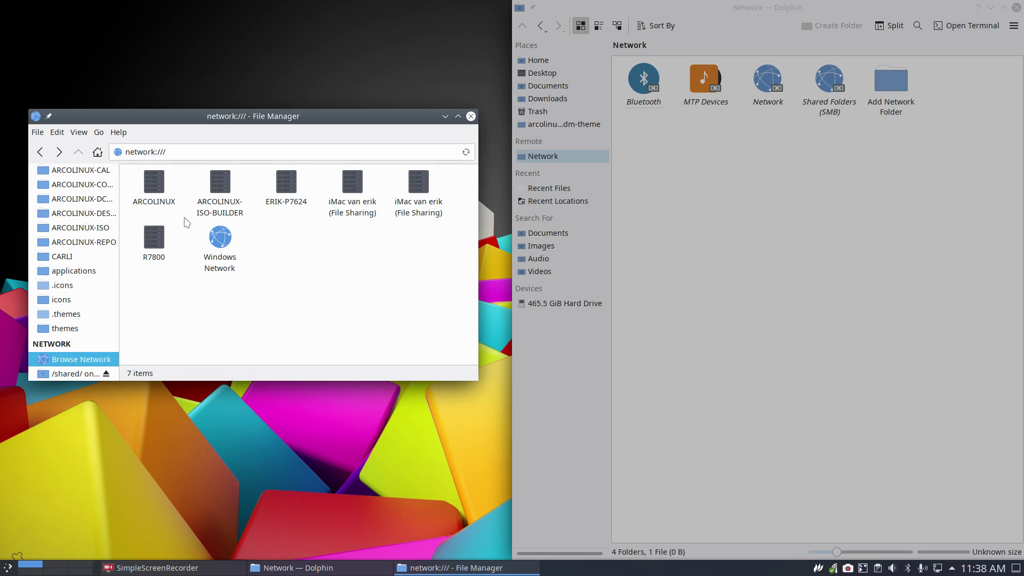
{"action": "left_click", "coordinate": [808, 162]}
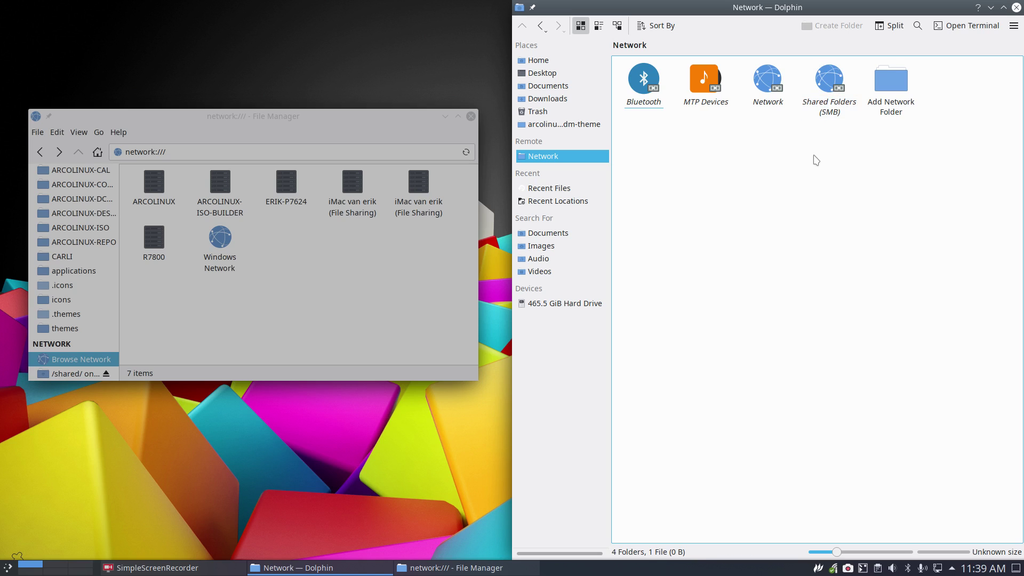
{"action": "left_click", "coordinate": [833, 84]}
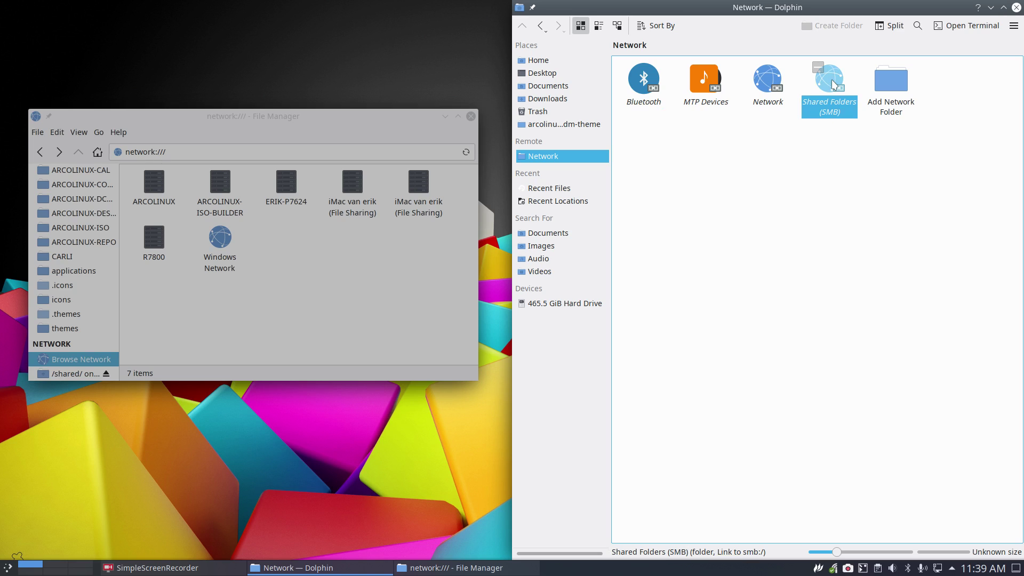
{"action": "left_click", "coordinate": [832, 84]}
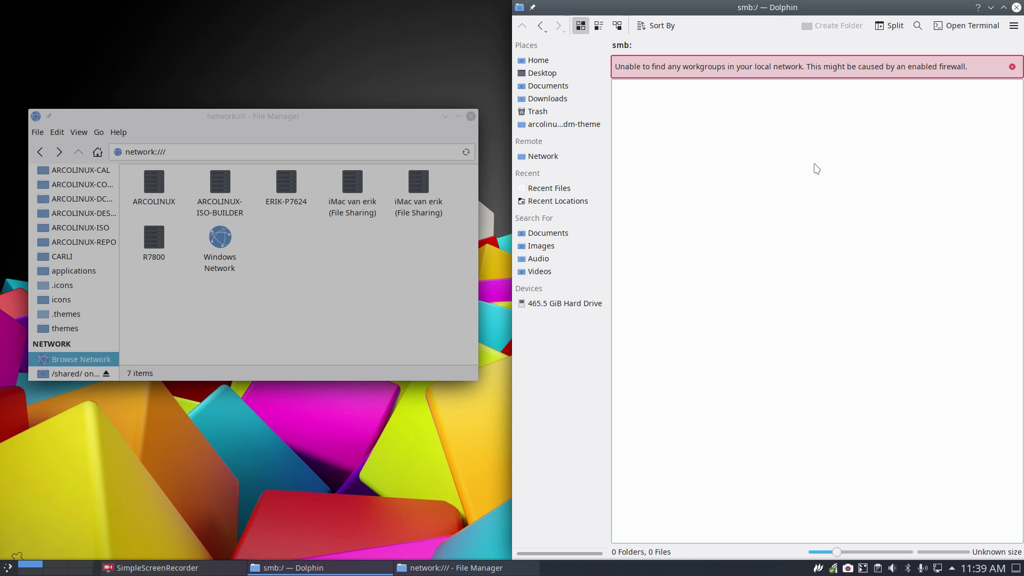
- Extend Dolphin's location to smb://arcolinux to open that machine directly, using the machine names listed in File Manager as reference
{"action": "left_click", "coordinate": [343, 318]}
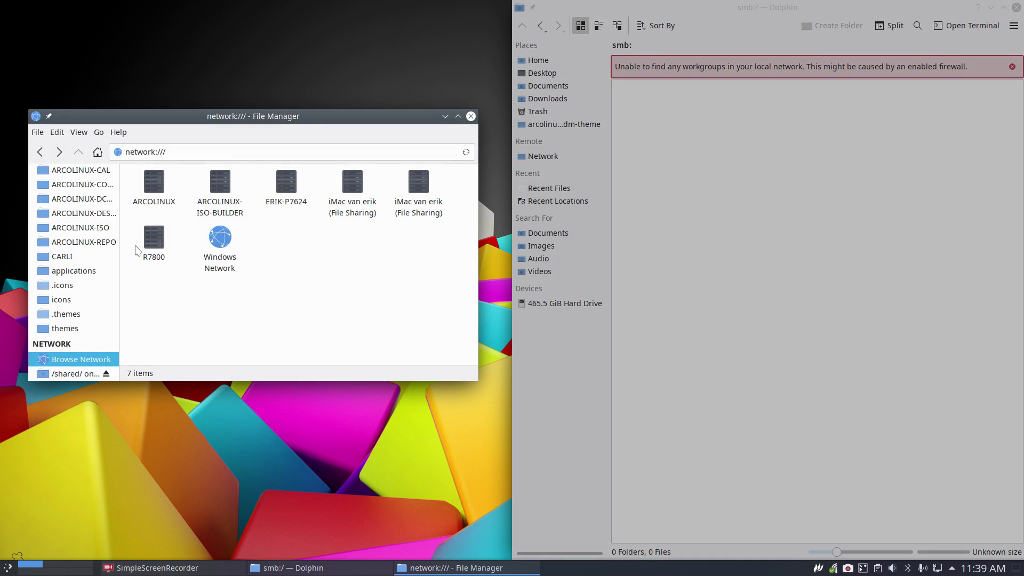
{"action": "left_click", "coordinate": [699, 175]}
{"action": "left_click", "coordinate": [659, 47]}
{"action": "left_click", "coordinate": [313, 302]}
{"action": "left_click", "coordinate": [664, 44]}
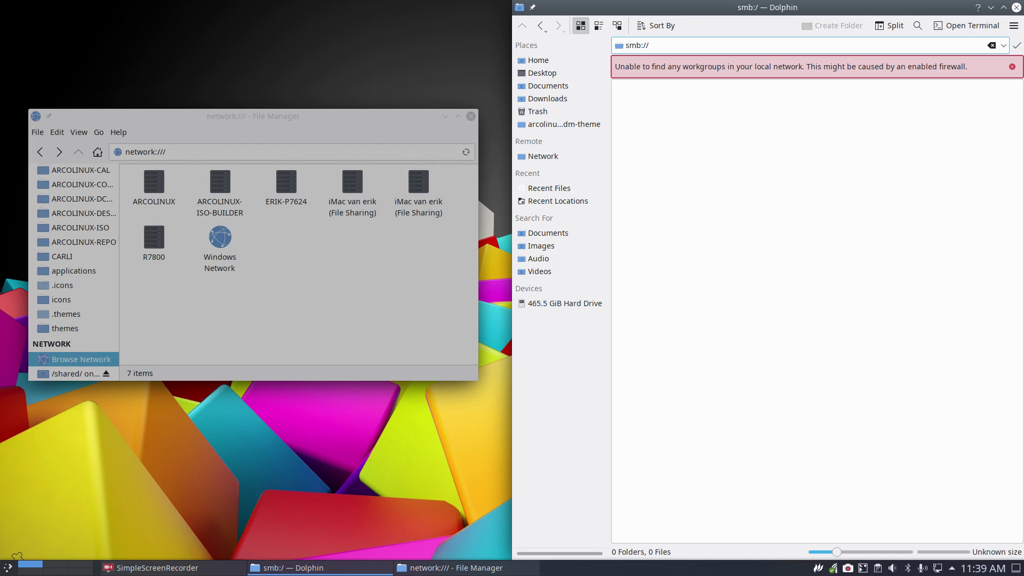
{"action": "type", "text": "arcolinux"}
{"action": "key", "text": "Return"}
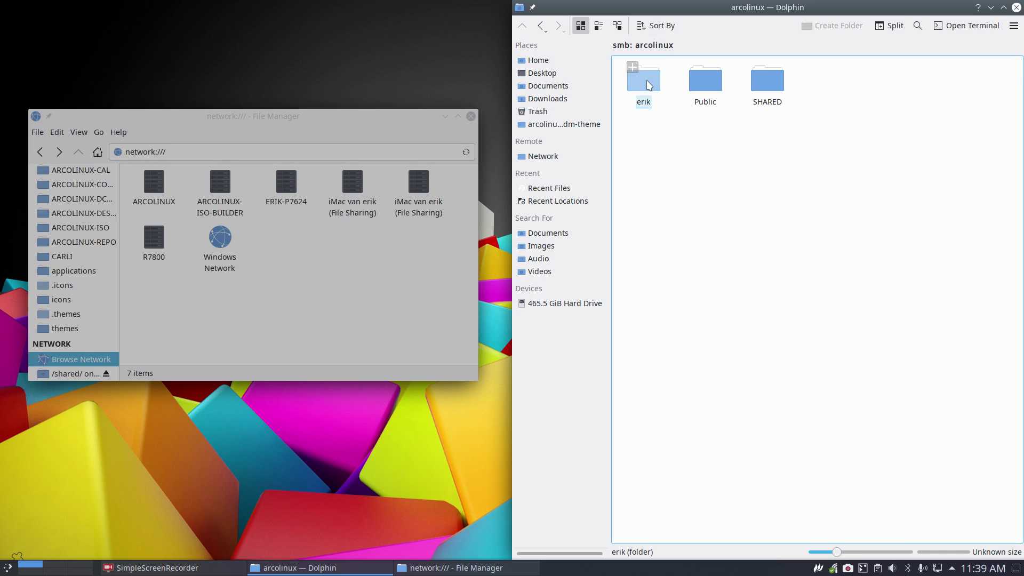
- Look into the Public, personal and SHARED folders on arcolinux in Dolphin, and return to its list of shares
{"action": "left_click", "coordinate": [715, 89]}
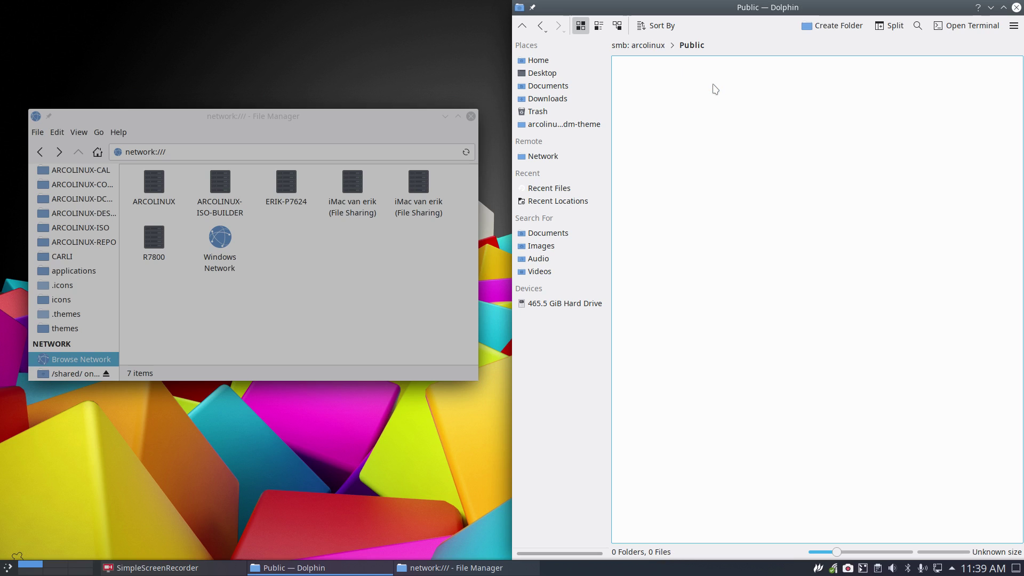
{"action": "left_click", "coordinate": [646, 48]}
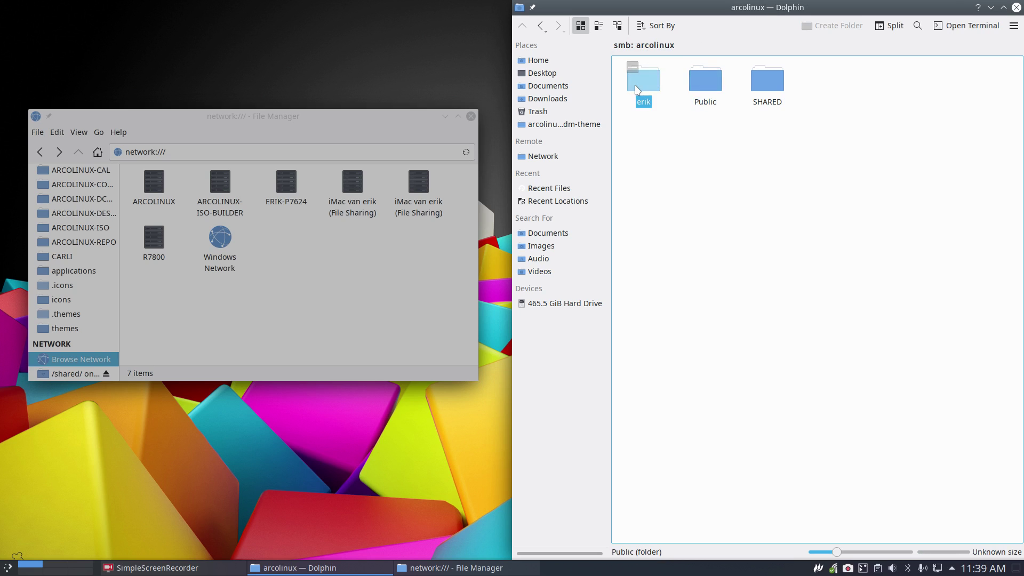
{"action": "left_click", "coordinate": [638, 90]}
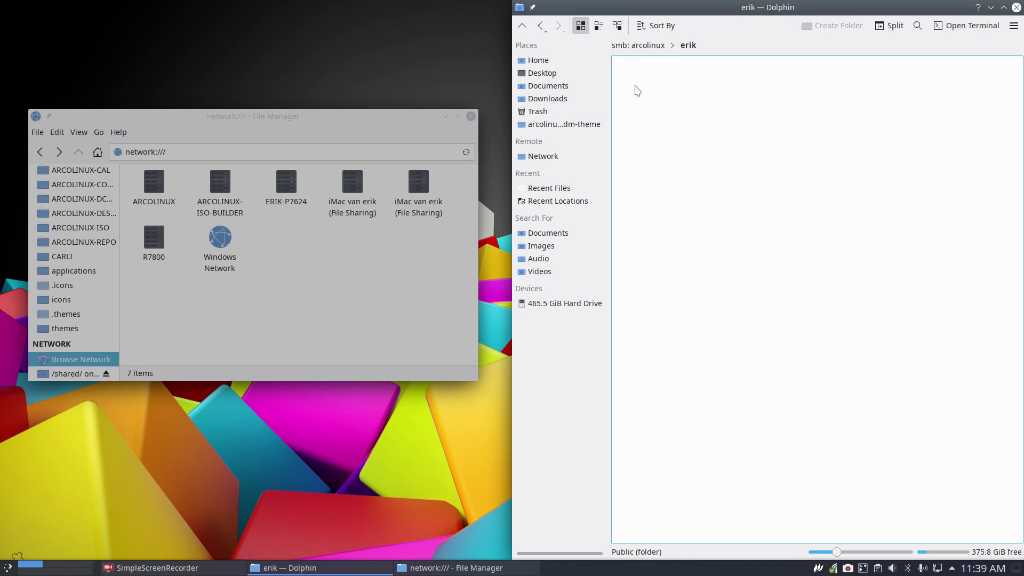
{"action": "left_click", "coordinate": [652, 47]}
{"action": "left_click", "coordinate": [768, 85]}
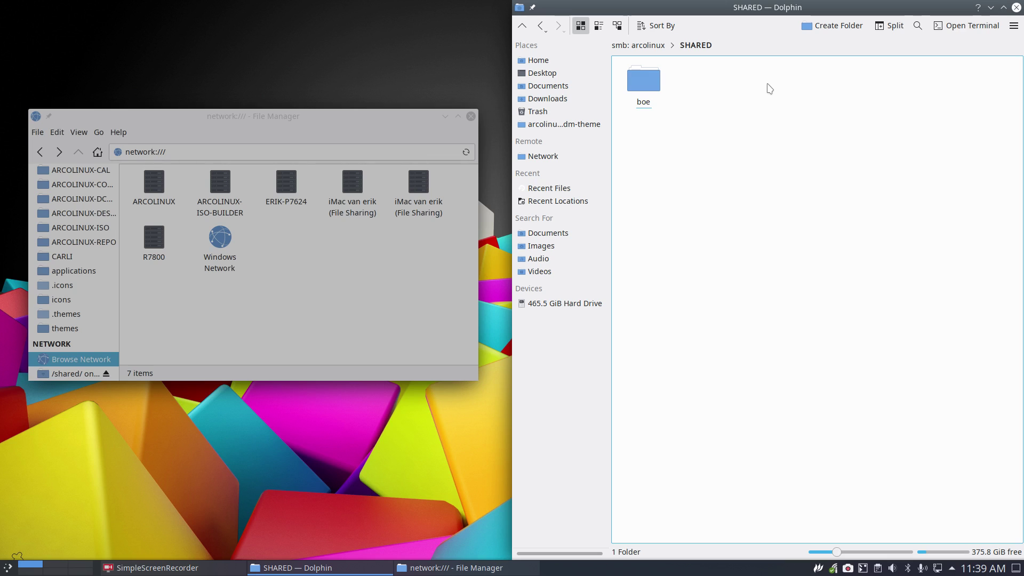
{"action": "left_click", "coordinate": [623, 47]}
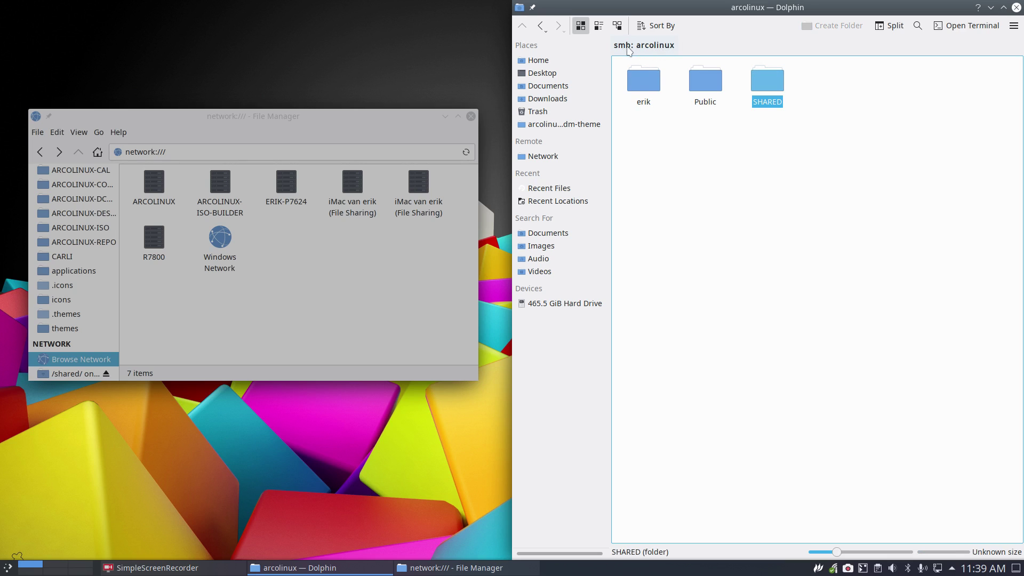
- Open Shared Folders (SMB) again from Dolphin's Network location and go to the P7624 machine by its smb:// address
{"action": "left_click", "coordinate": [581, 157]}
{"action": "left_click", "coordinate": [812, 85]}
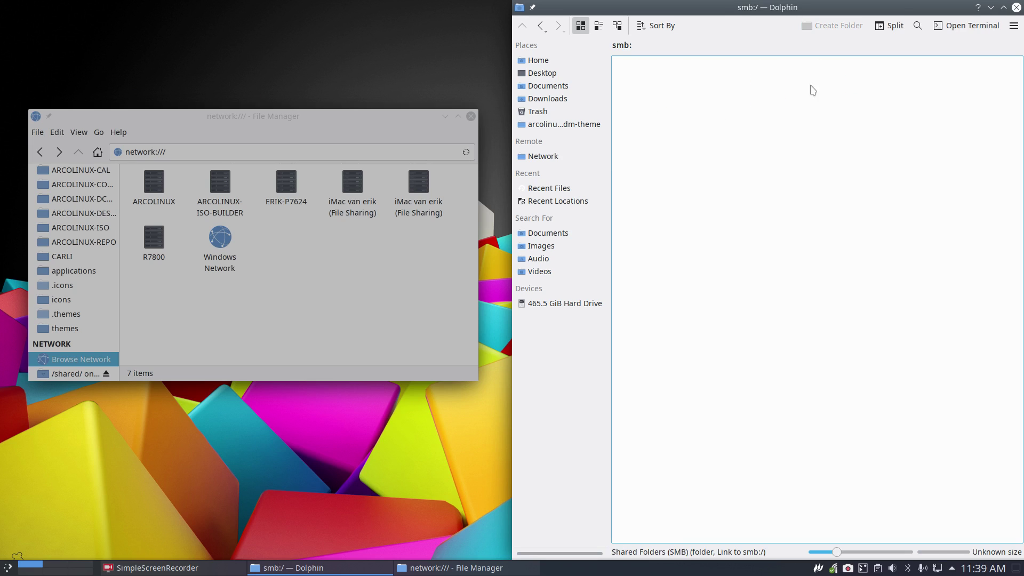
{"action": "left_click", "coordinate": [640, 46]}
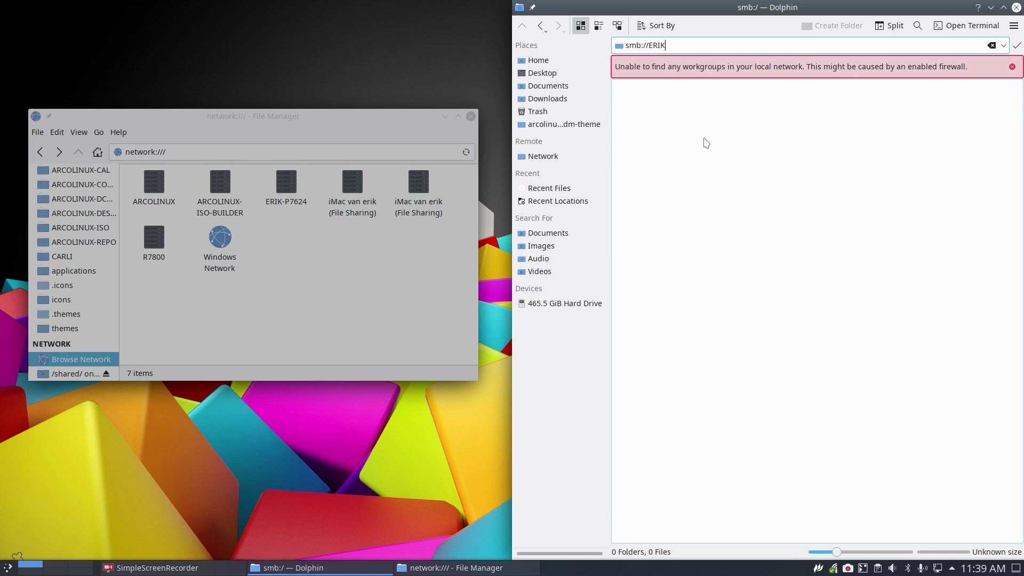
{"action": "type", "text": "ERIK-P7624"}
{"action": "key", "text": "Return"}
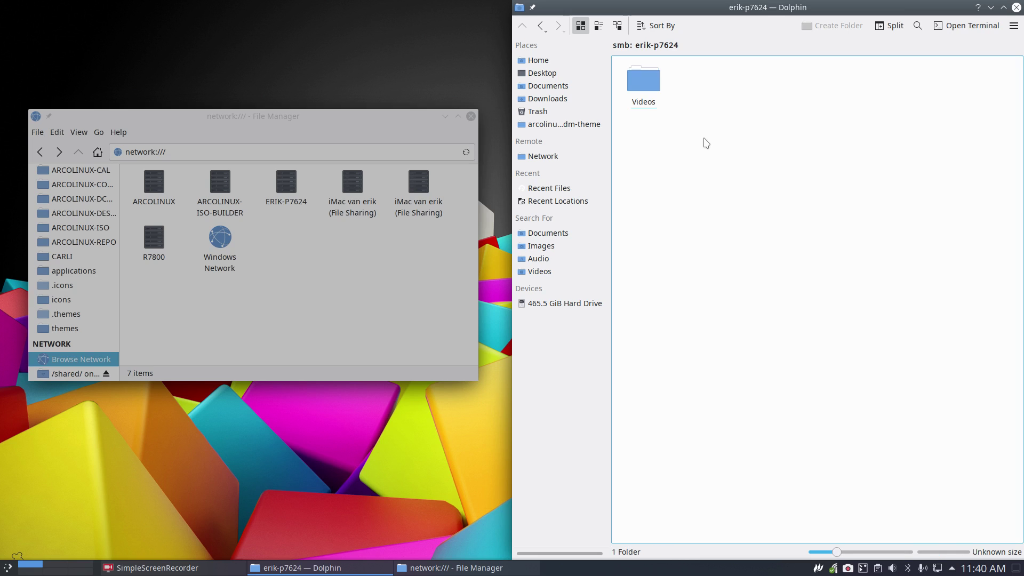
- Open the Videos share in Dolphin and authenticate with the account username and password instead of the anonymous login
{"action": "left_click", "coordinate": [651, 86]}
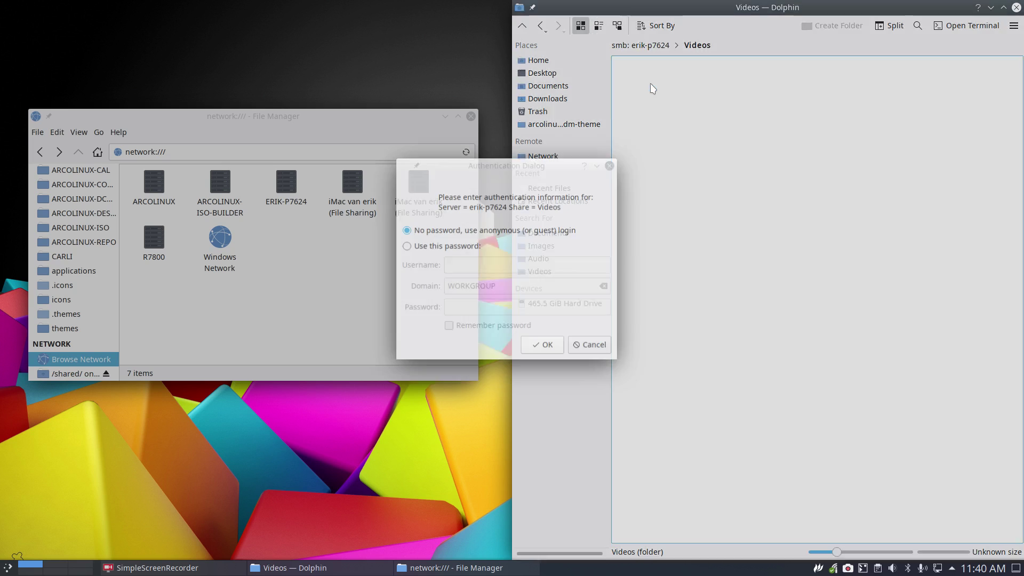
{"action": "left_click", "coordinate": [427, 246]}
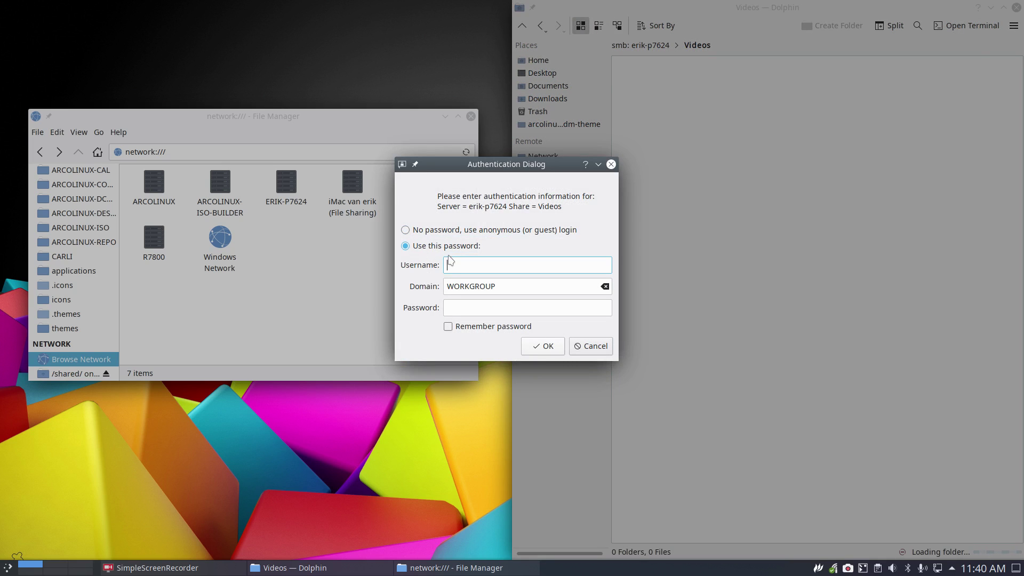
{"action": "type", "text": "erik"}
{"action": "key", "text": "Tab"}
{"action": "key", "text": "Tab"}
{"action": "type", "text": "•••"}
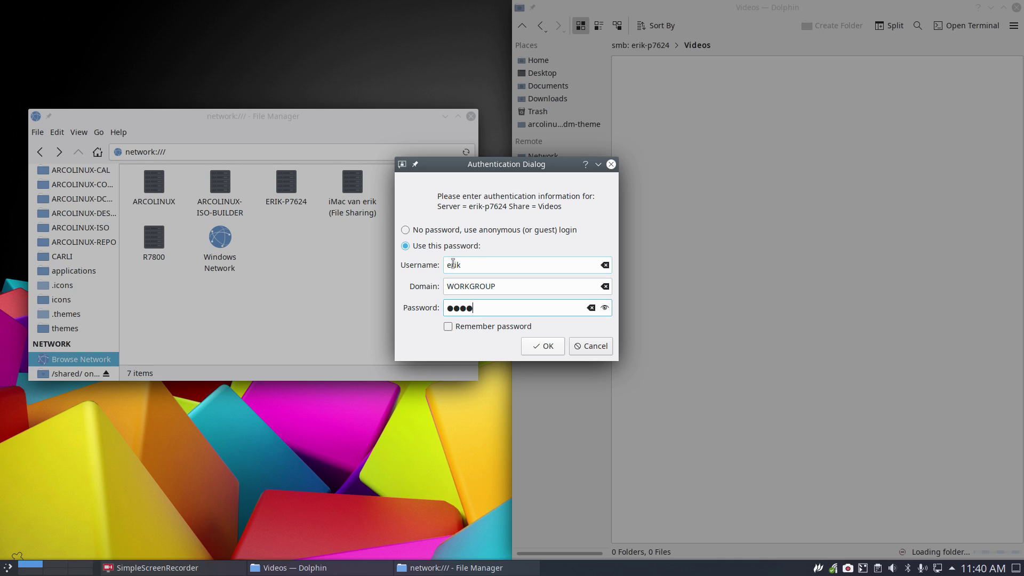
{"action": "left_click", "coordinate": [535, 350]}
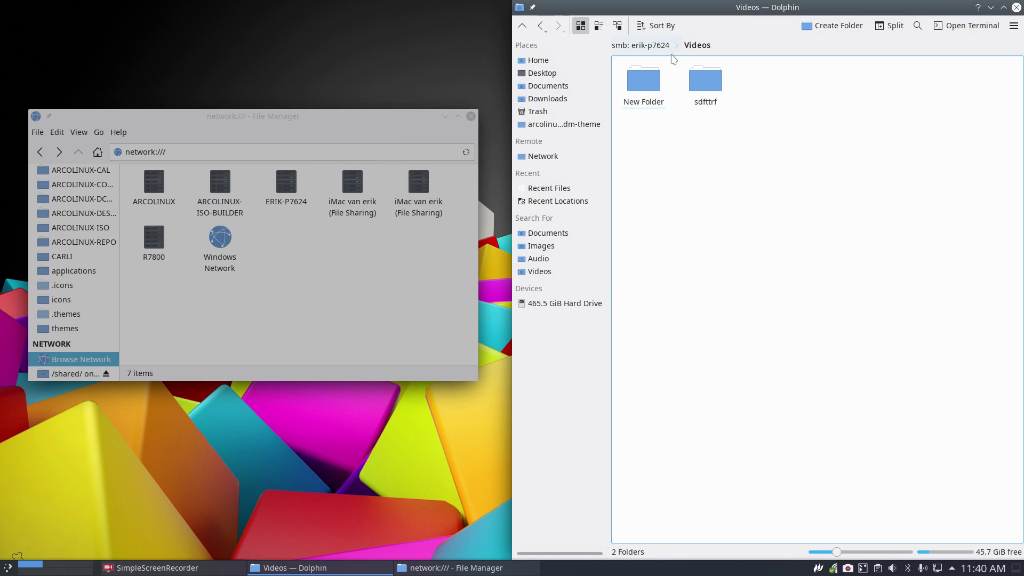
- Close the Dolphin window and move the File Manager window towards the upper middle of the screen
{"action": "left_click", "coordinate": [720, 43]}
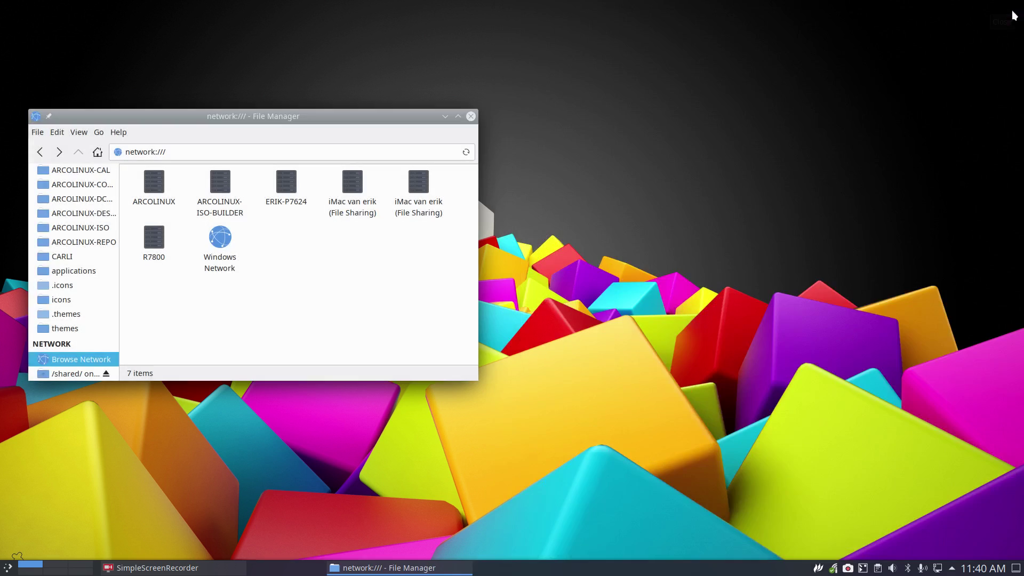
{"action": "left_click", "coordinate": [1015, 8]}
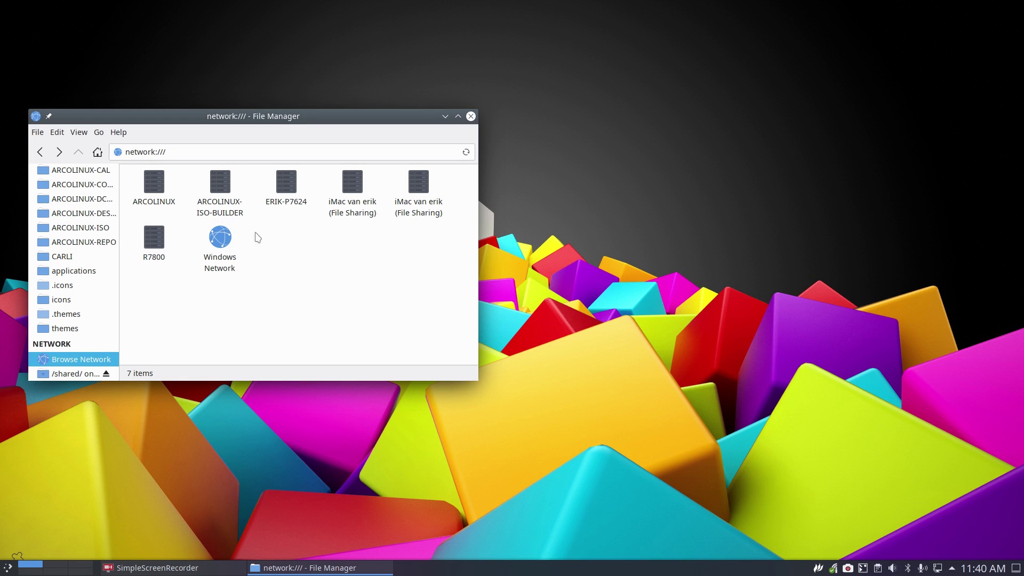
{"action": "left_click_drag", "start_coordinate": [262, 116], "coordinate": [584, 84]}
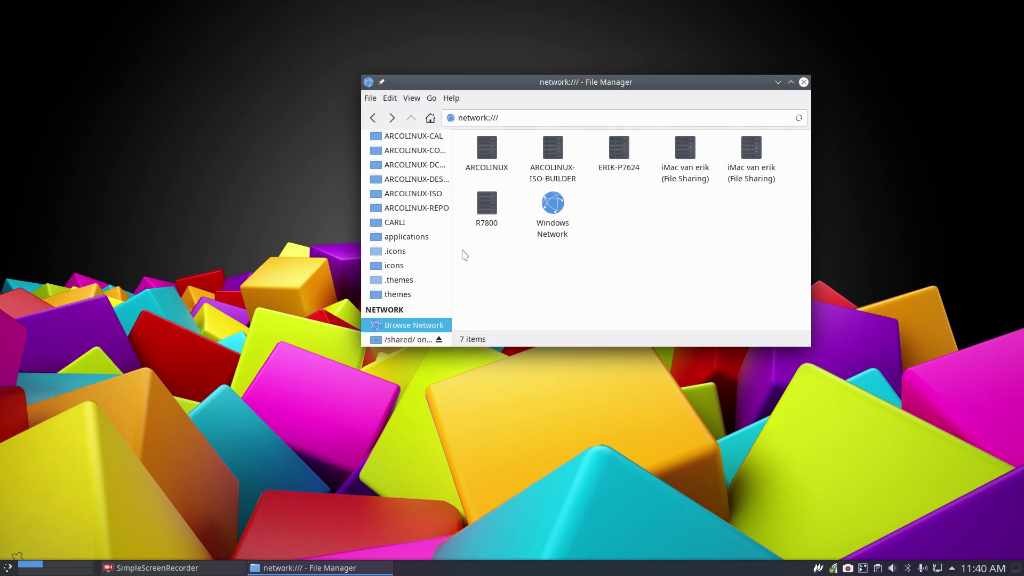
{"action": "left_click_drag", "start_coordinate": [480, 283], "coordinate": [768, 137]}
{"action": "left_click", "coordinate": [742, 240]}
- Connect to the second iMac (File Sharing) entry in File Manager with the account username and password
{"action": "double_click", "coordinate": [752, 171]}
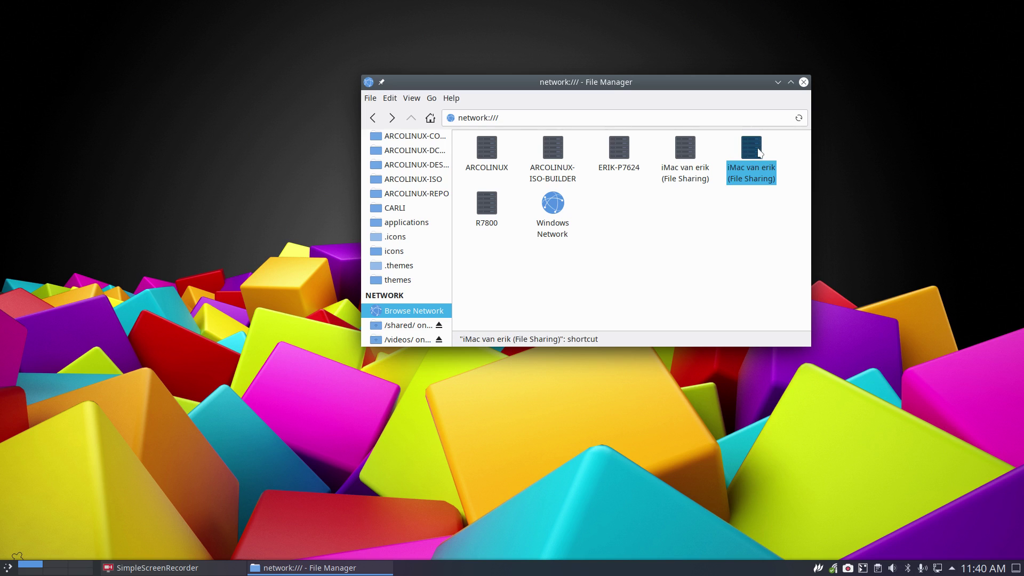
{"action": "type", "text": "erik"}
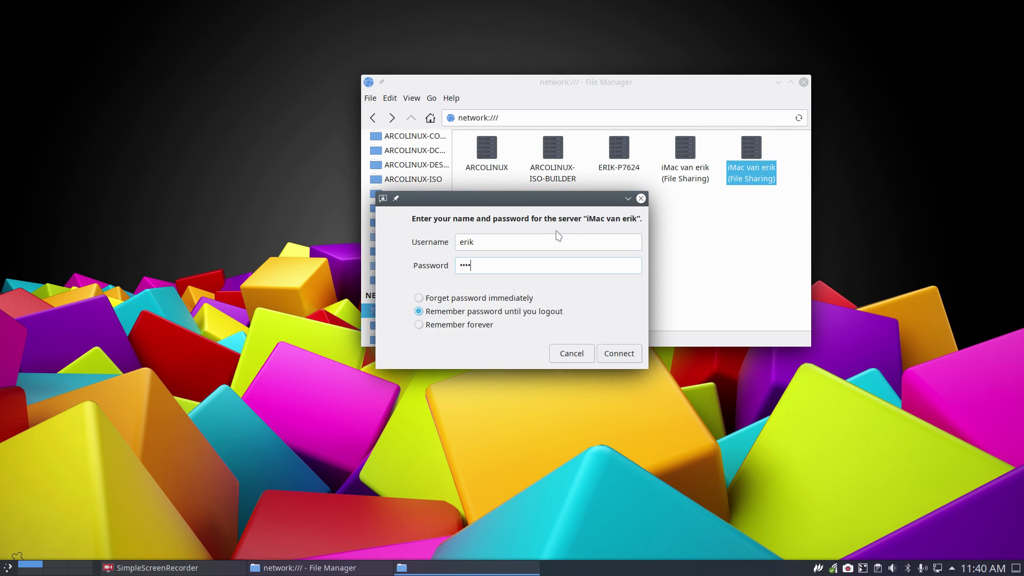
{"action": "left_click", "coordinate": [619, 354]}
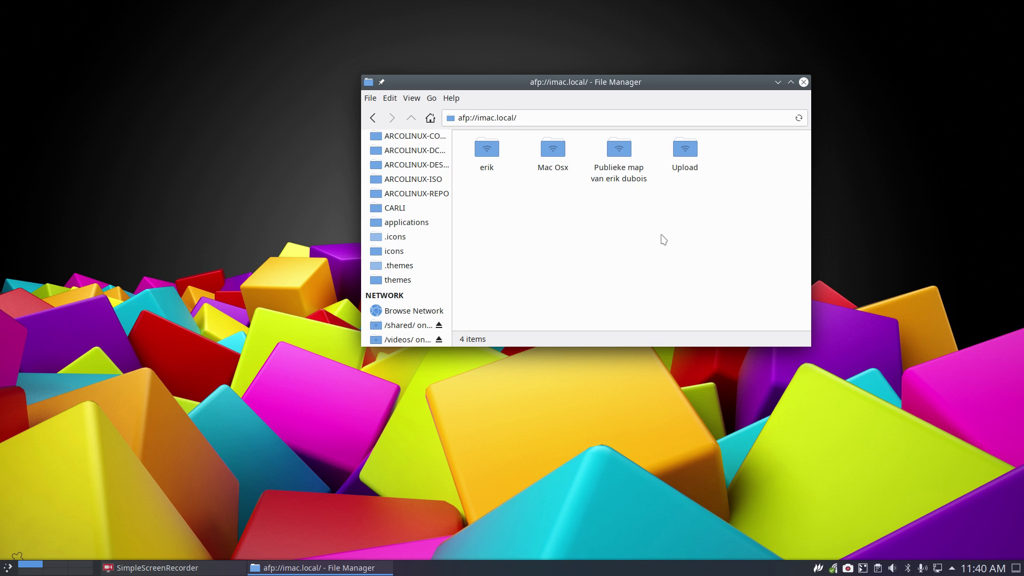
{"action": "key", "text": "alt+Tab"}
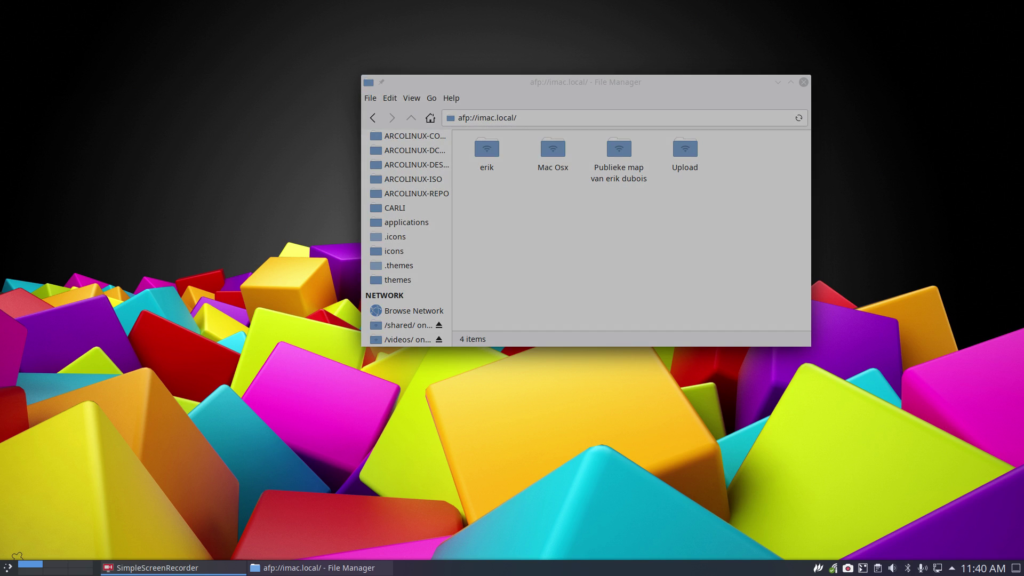